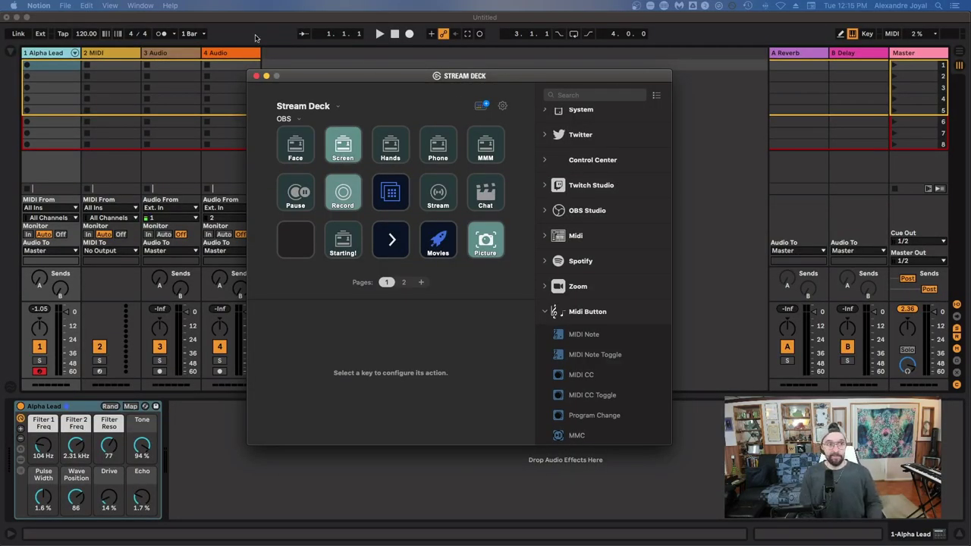
Switch the Stream Deck from the OBS profile to the Default Profile
{"action": "left_click_drag", "start_coordinate": [362, 79], "coordinate": [356, 63]}
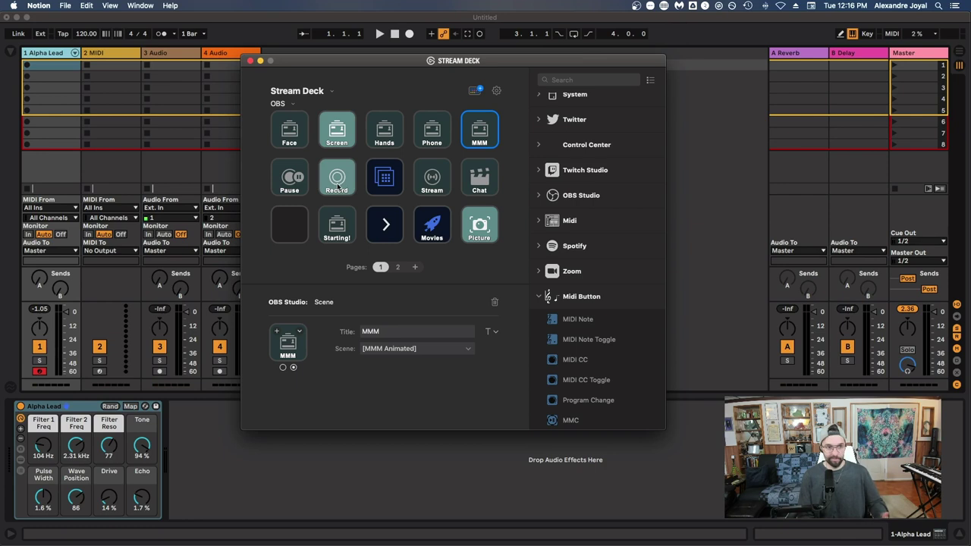
{"action": "left_click", "coordinate": [292, 103]}
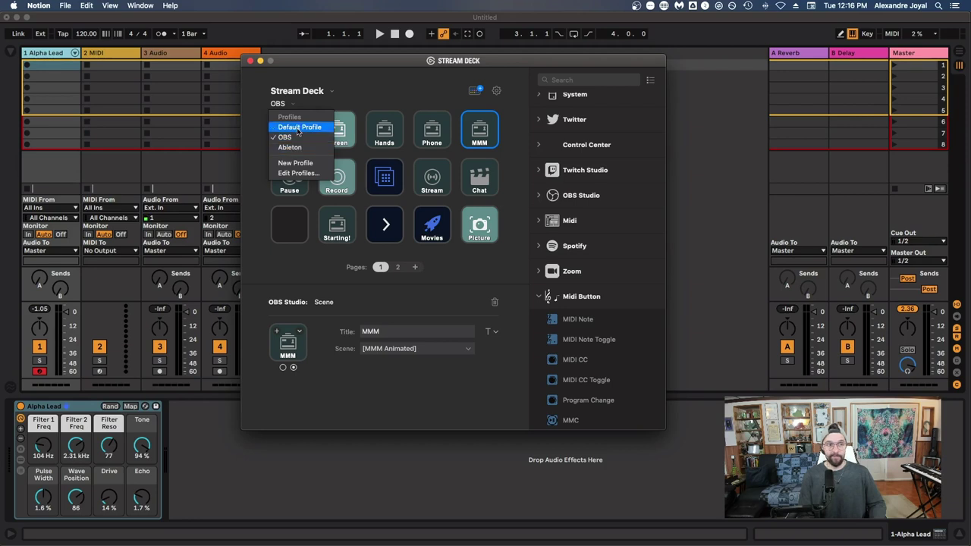
{"action": "left_click", "coordinate": [298, 127]}
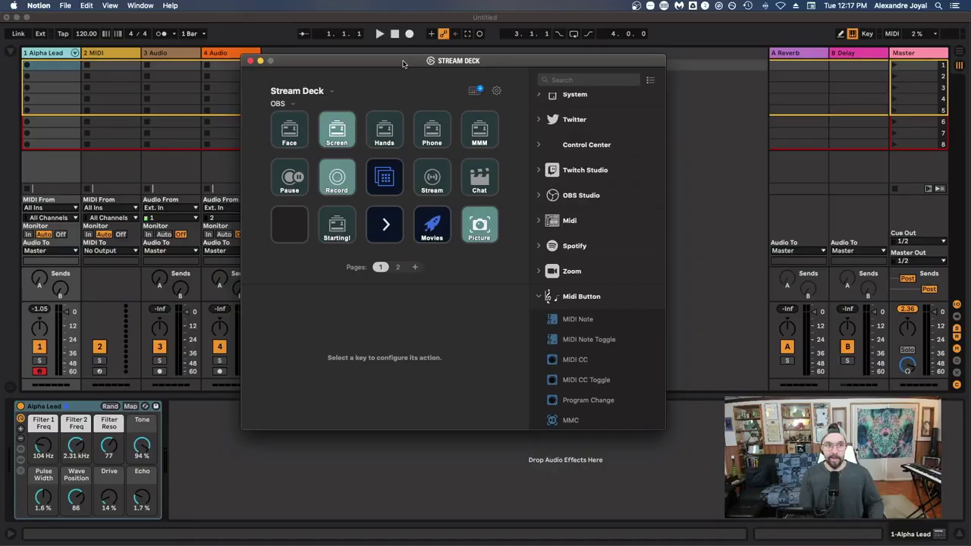
{"action": "left_click_drag", "start_coordinate": [417, 68], "coordinate": [394, 55]}
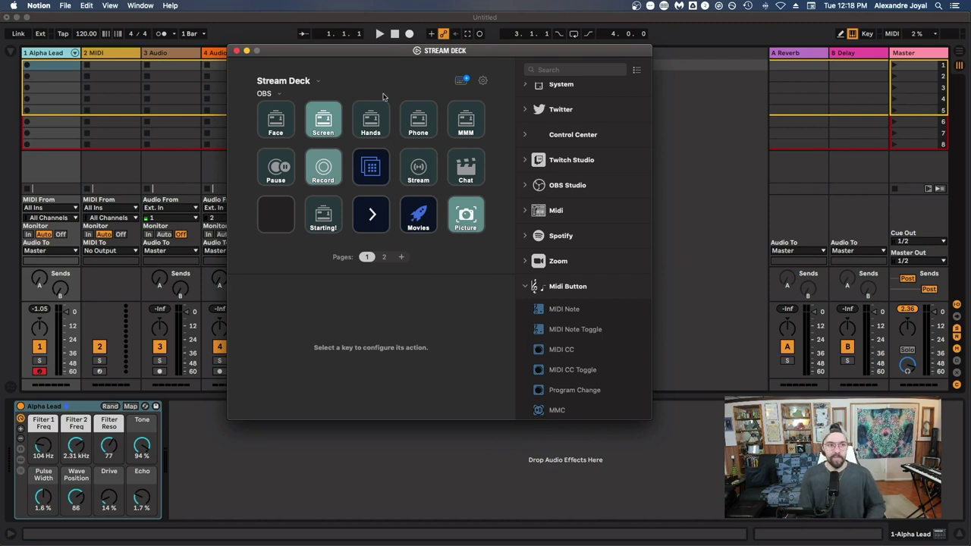
{"action": "left_click", "coordinate": [276, 94]}
{"action": "left_click", "coordinate": [276, 115]}
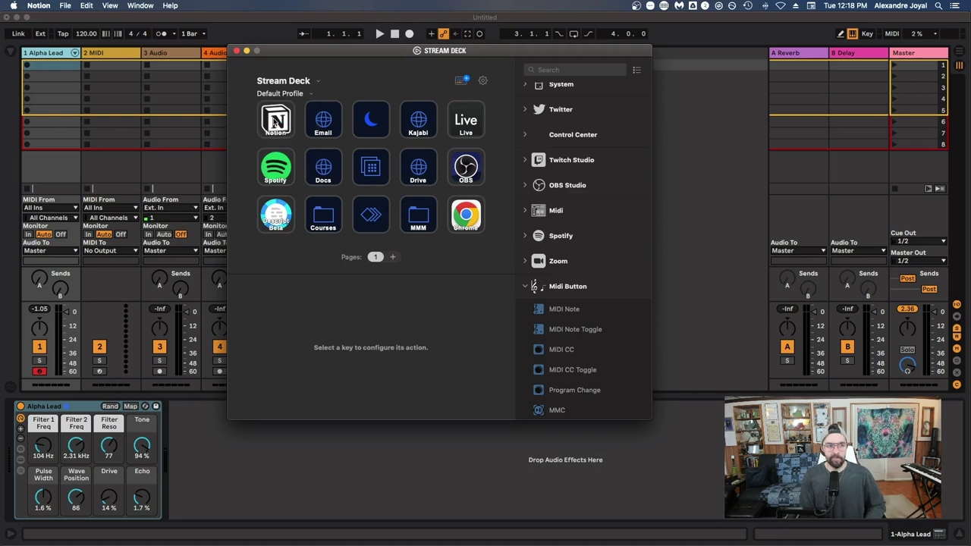
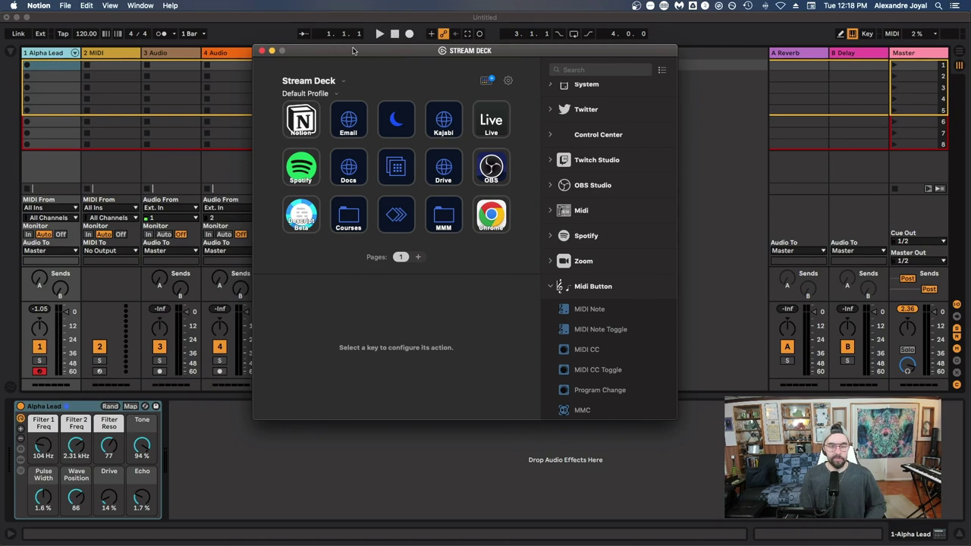
Remove the Chrome launcher action from its key in the Default Profile
{"action": "left_click", "coordinate": [493, 216]}
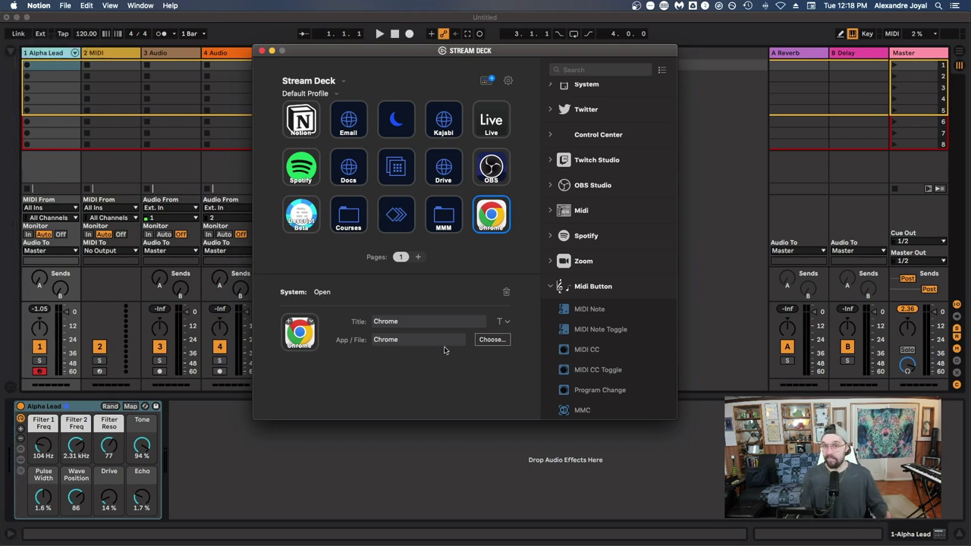
{"action": "left_click", "coordinate": [506, 293]}
{"action": "left_click", "coordinate": [532, 241]}
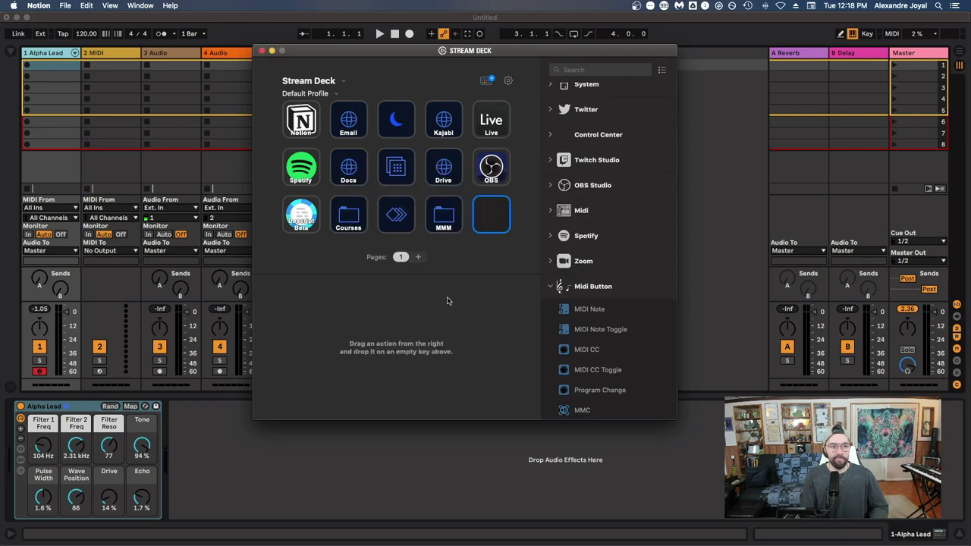
Assign the System Open action to the emptied key and browse the file chooser for its application, without choosing one
{"action": "left_click", "coordinate": [551, 286]}
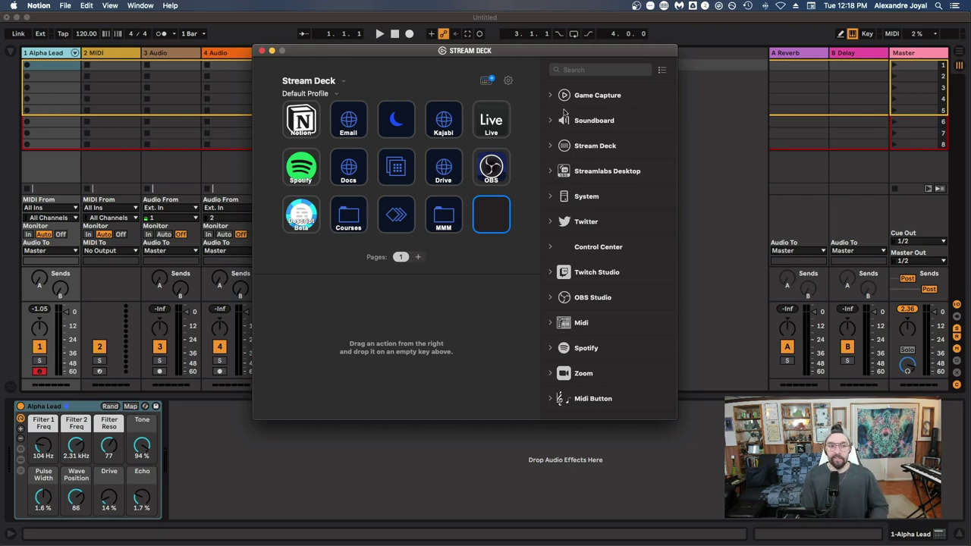
{"action": "left_click", "coordinate": [552, 197]}
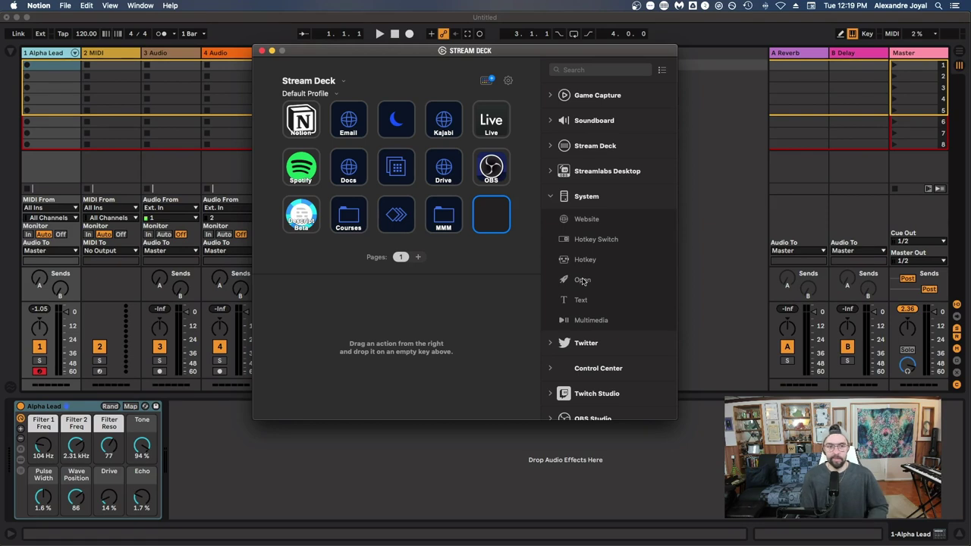
{"action": "left_click_drag", "start_coordinate": [583, 281], "coordinate": [493, 219]}
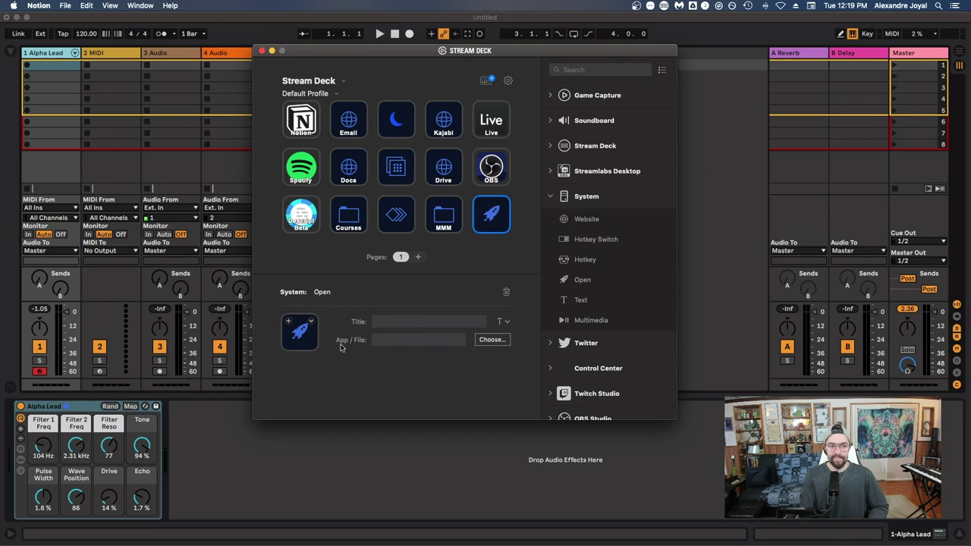
{"action": "left_click", "coordinate": [491, 340]}
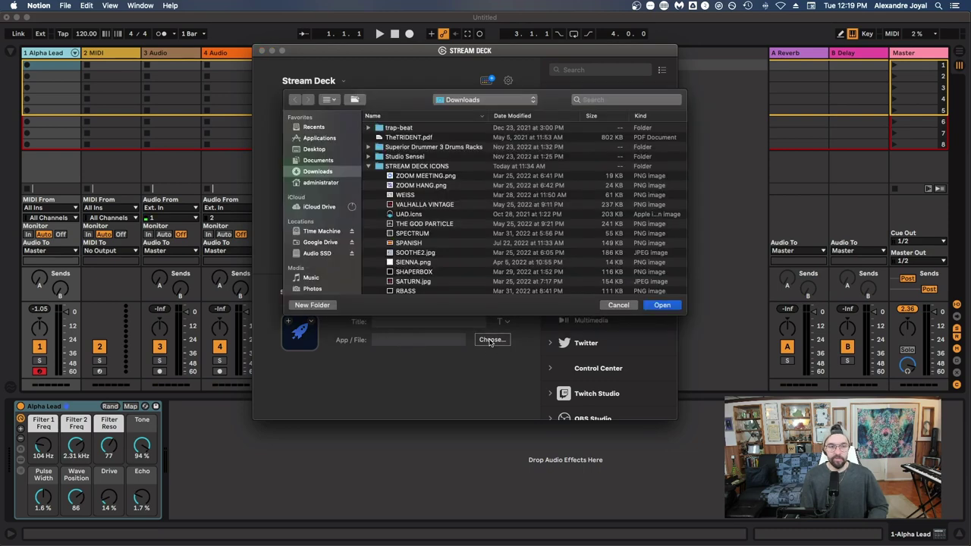
{"action": "left_click", "coordinate": [315, 147]}
{"action": "left_click", "coordinate": [616, 304]}
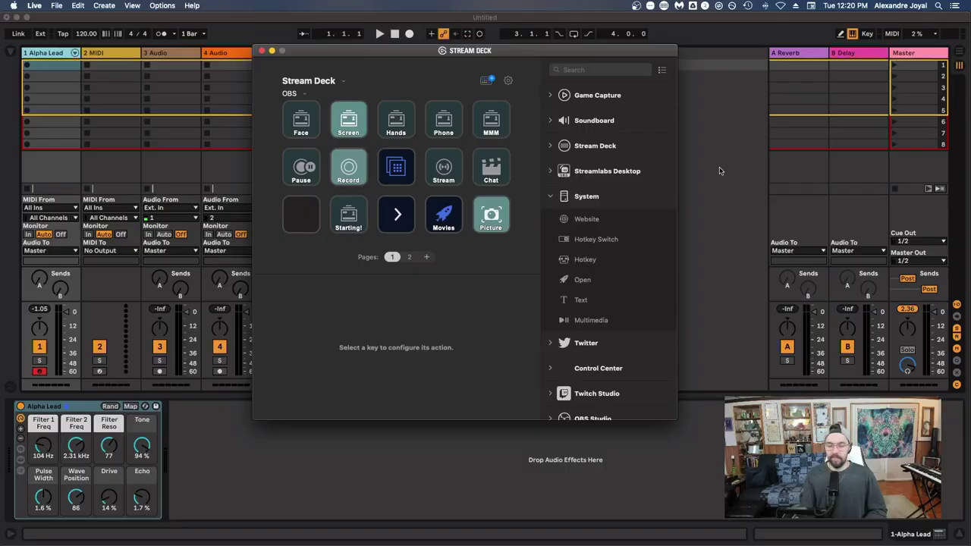
Switch back to the Default Profile and open the list of actions inside its Multi Action key
{"action": "left_click", "coordinate": [300, 94]}
{"action": "left_click", "coordinate": [308, 116]}
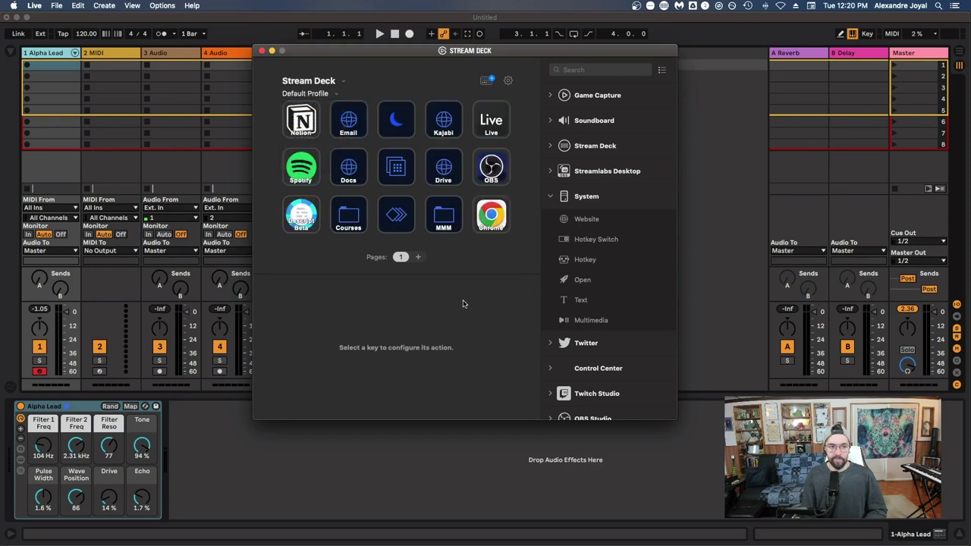
{"action": "left_click", "coordinate": [403, 216]}
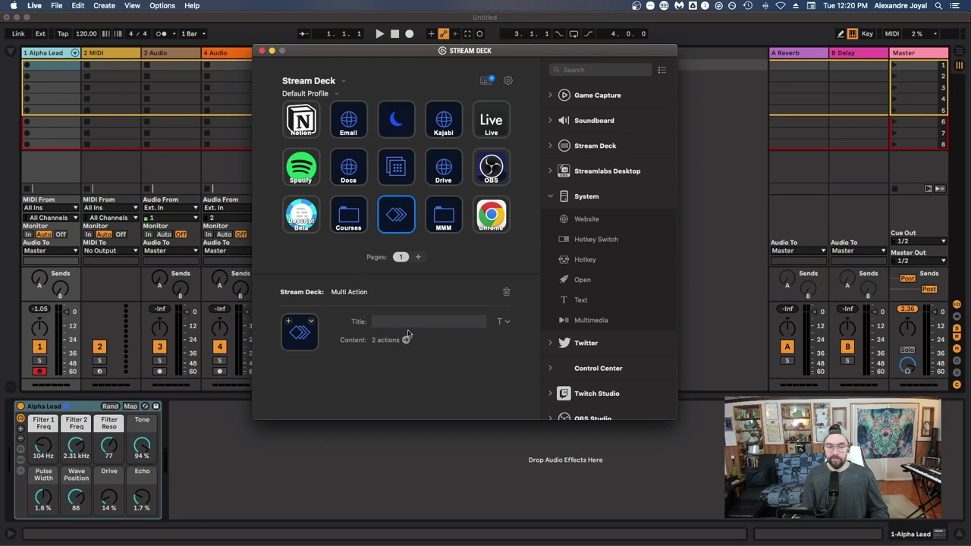
{"action": "left_click", "coordinate": [566, 199]}
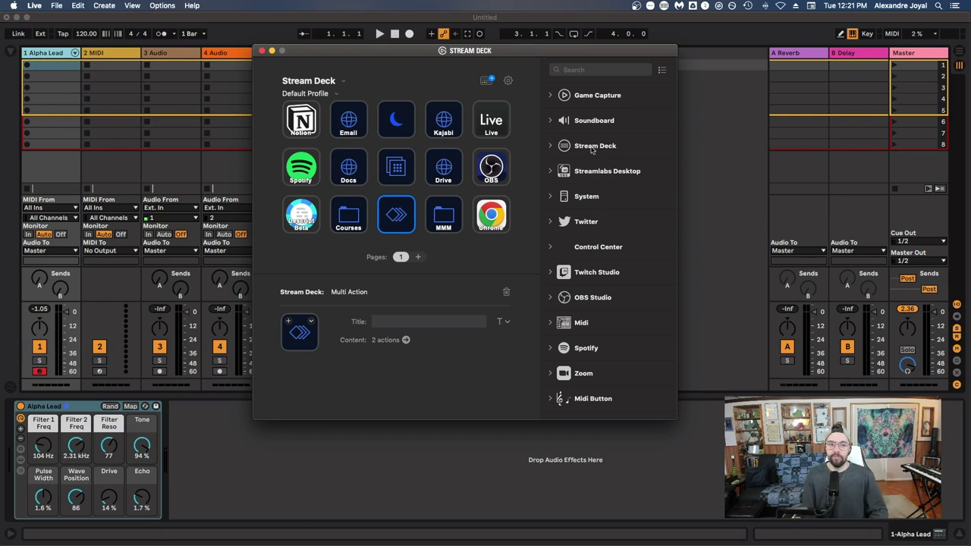
{"action": "left_click", "coordinate": [554, 147]}
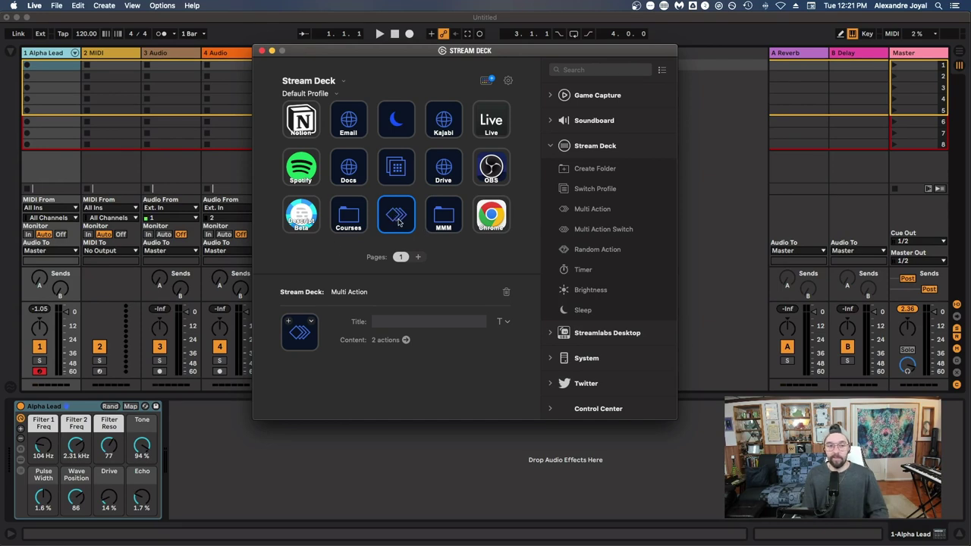
{"action": "left_click", "coordinate": [406, 340]}
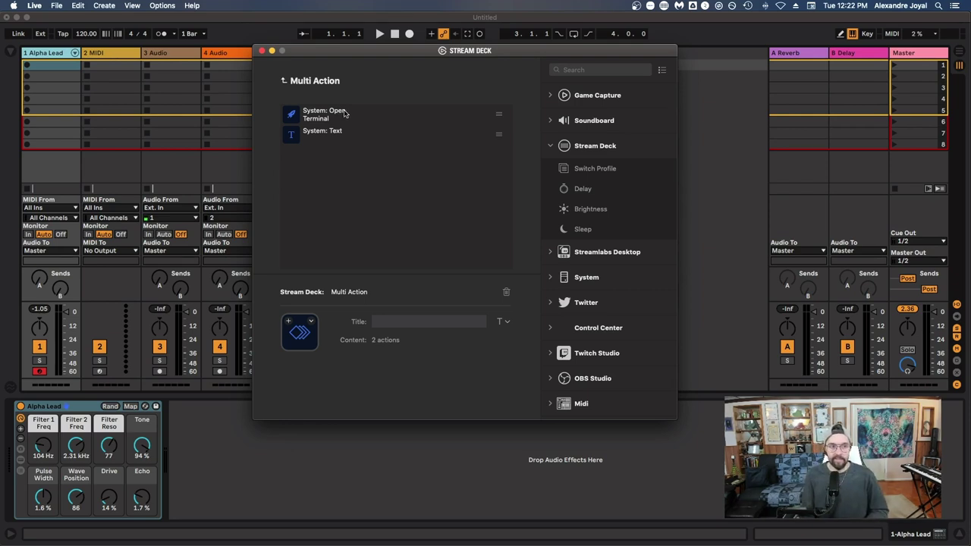
Examine the settings of the Open Terminal action and the Text action with its tmutil startbackup command
{"action": "left_click", "coordinate": [345, 112]}
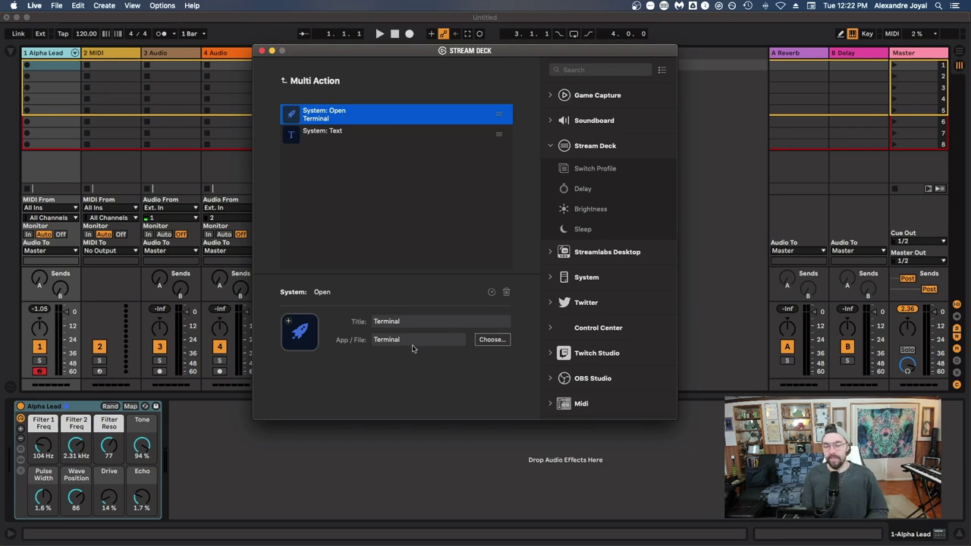
{"action": "left_click", "coordinate": [321, 135]}
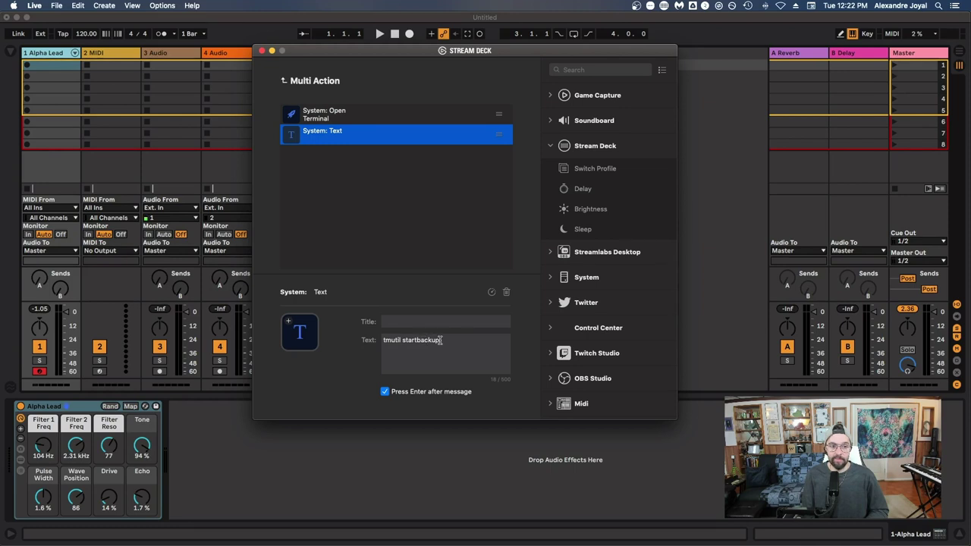
{"action": "left_click_drag", "start_coordinate": [468, 340], "coordinate": [382, 341]}
{"action": "key", "text": "Right"}
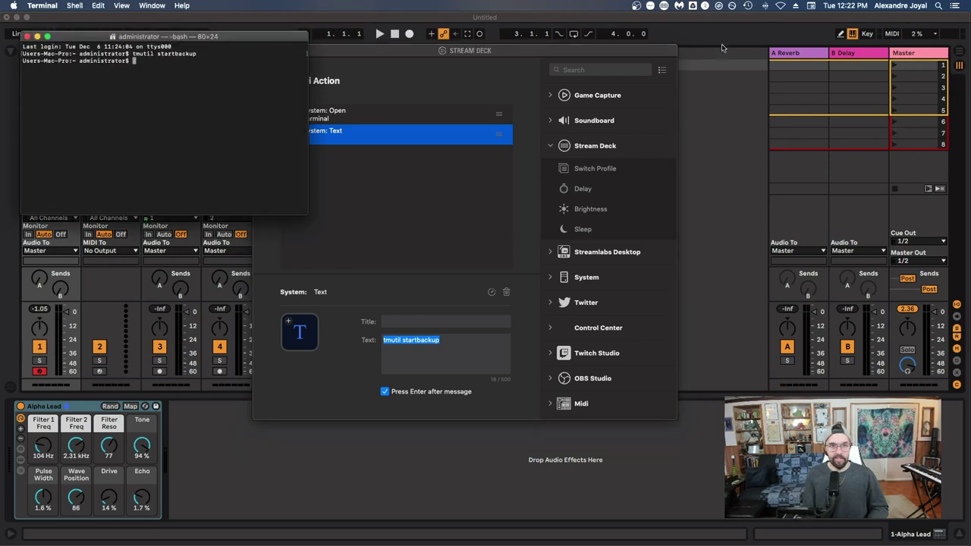
Check the Time Machine backup status, close it and return to the Stream Deck window
{"action": "left_click", "coordinate": [747, 6]}
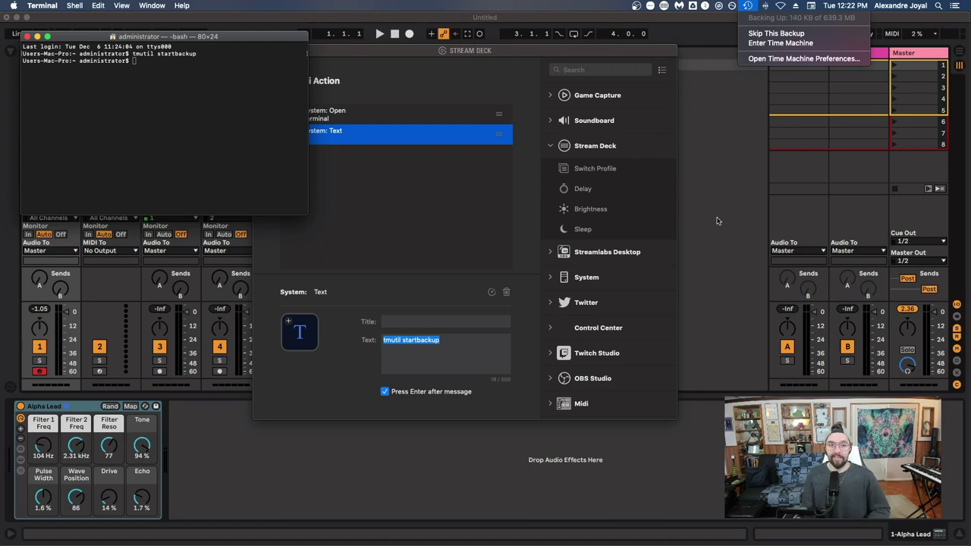
{"action": "left_click", "coordinate": [722, 368]}
{"action": "key", "text": "ctrl+Up"}
{"action": "left_click", "coordinate": [513, 278]}
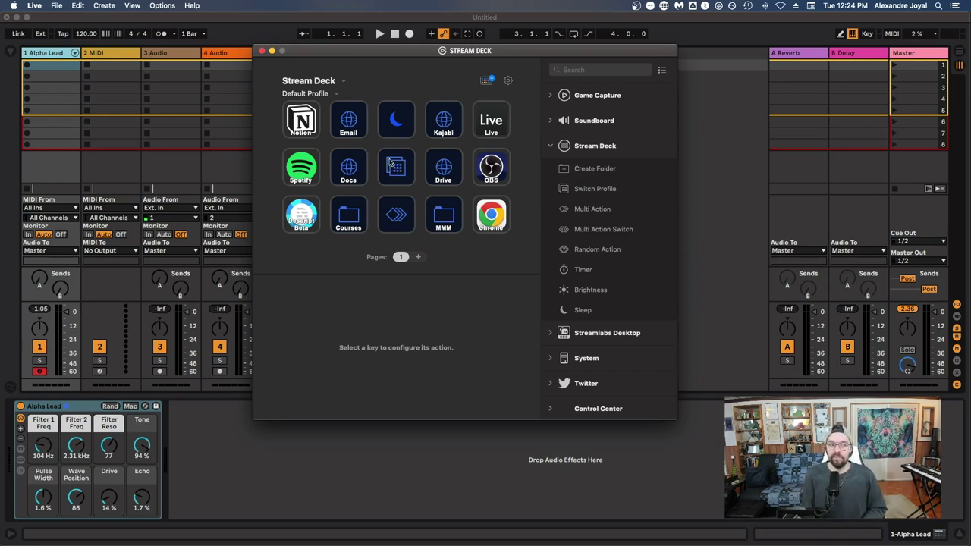
Open the profile preferences and review which application is linked to the Default Profile, OBS and Ableton profiles
{"action": "left_click", "coordinate": [333, 95]}
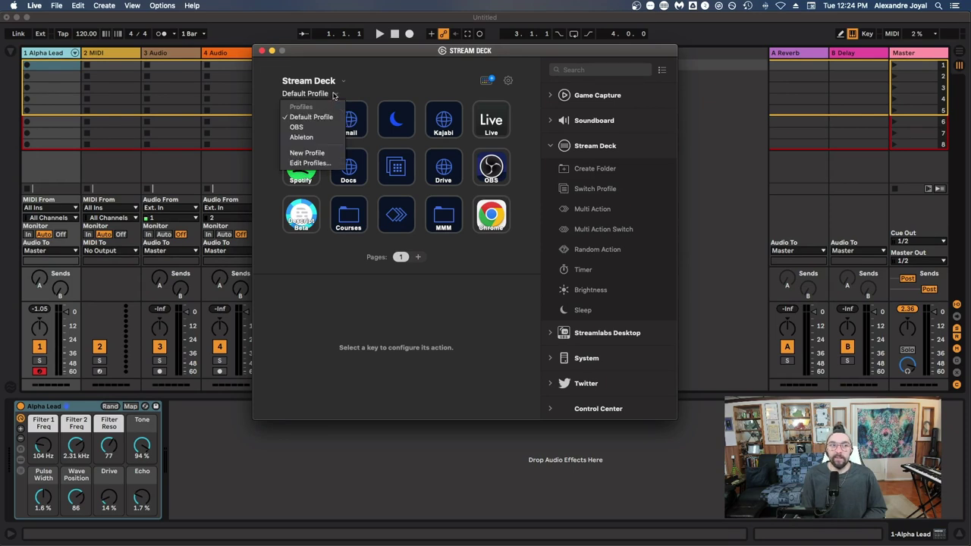
{"action": "left_click", "coordinate": [308, 164]}
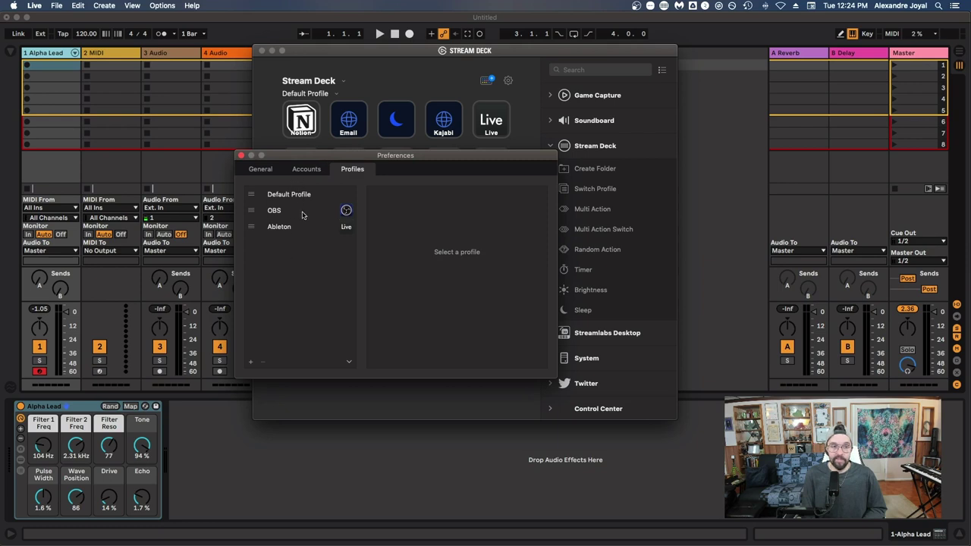
{"action": "left_click", "coordinate": [277, 196]}
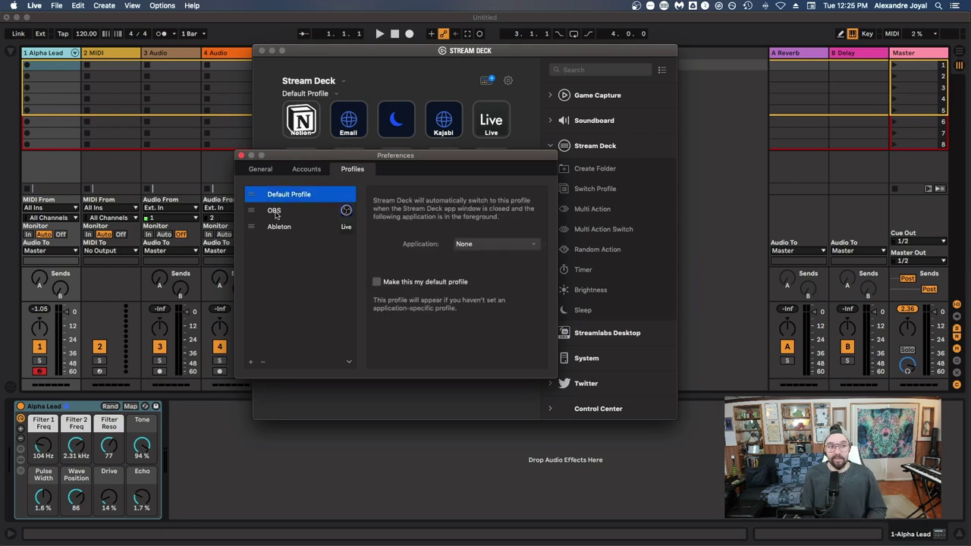
{"action": "left_click", "coordinate": [275, 212]}
{"action": "left_click", "coordinate": [276, 227]}
{"action": "left_click", "coordinate": [273, 215]}
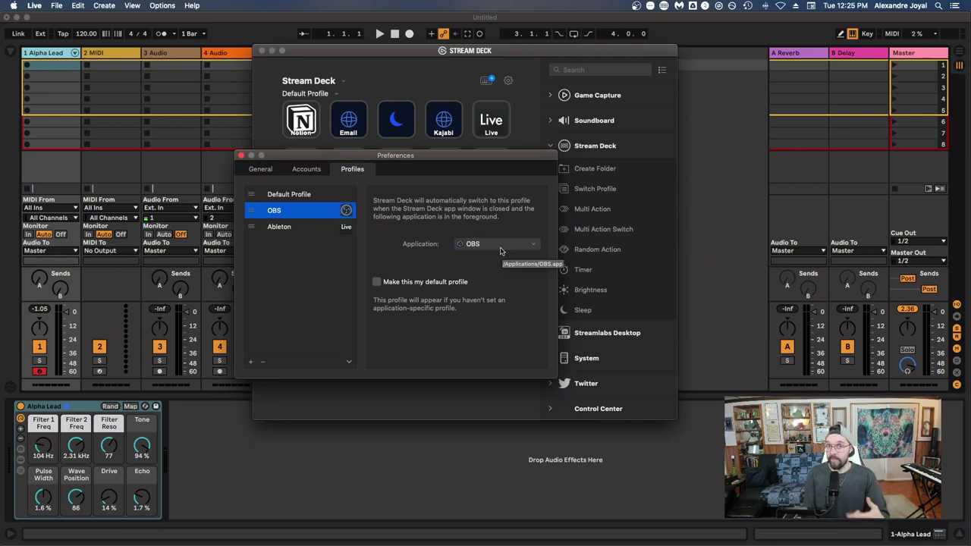
{"action": "left_click", "coordinate": [293, 228]}
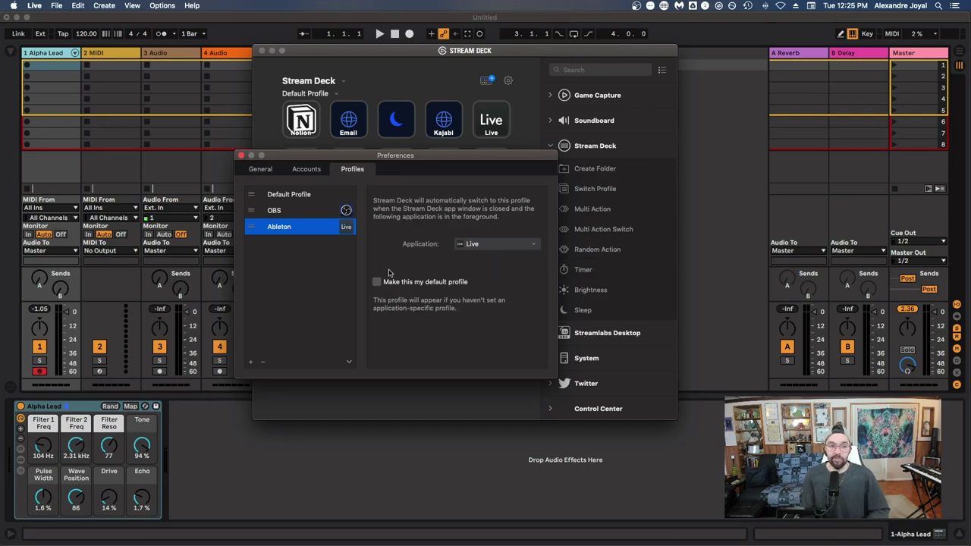
Make Default Profile the default profile and close the preferences
{"action": "left_click", "coordinate": [288, 195]}
{"action": "left_click", "coordinate": [376, 283]}
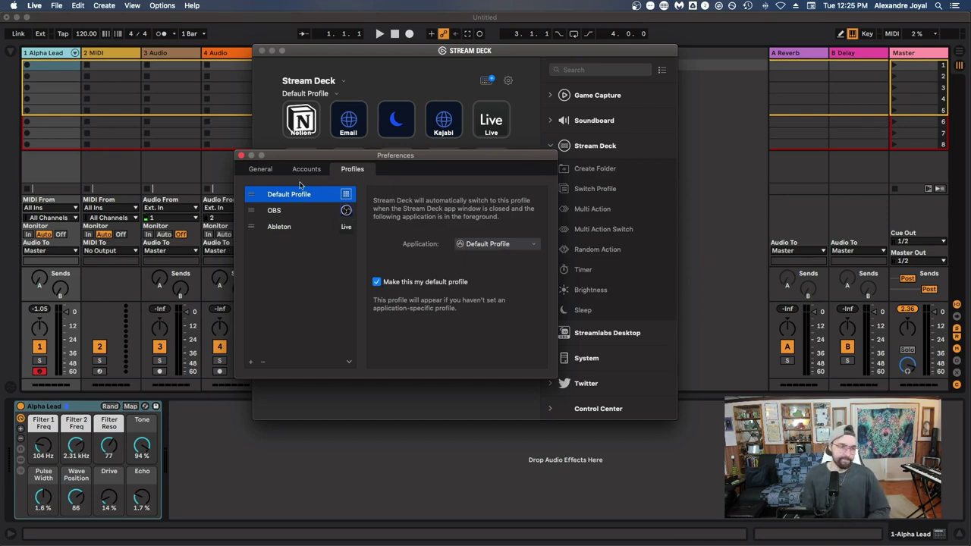
{"action": "key", "text": "super+w"}
Switch to the Ableton profile and reposition the Stream Deck window over the Live session
{"action": "left_click", "coordinate": [325, 91]}
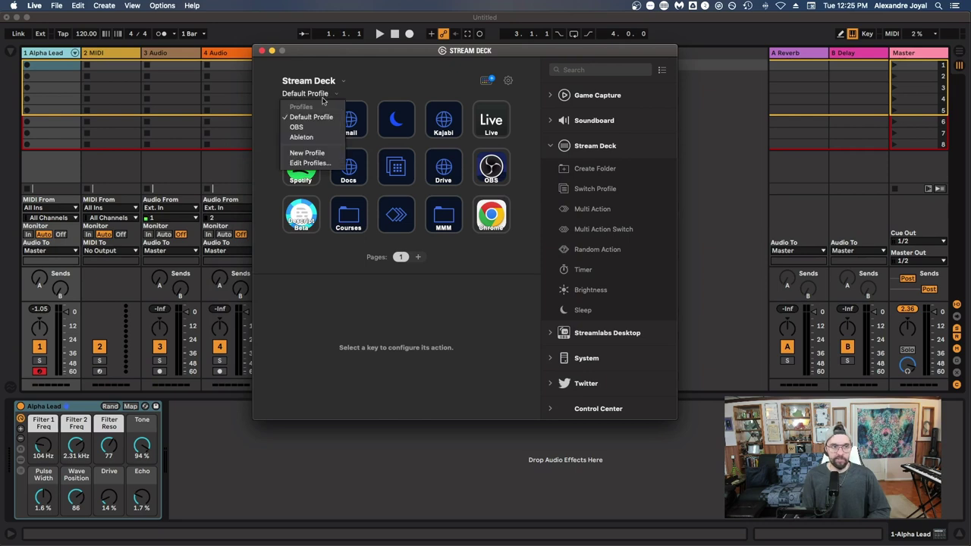
{"action": "left_click", "coordinate": [315, 137]}
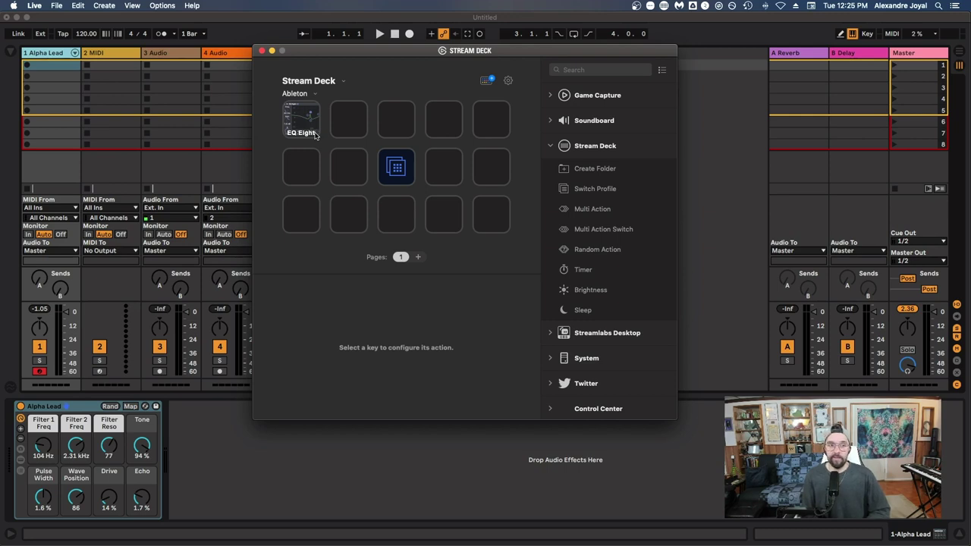
{"action": "left_click_drag", "start_coordinate": [328, 52], "coordinate": [566, 51]}
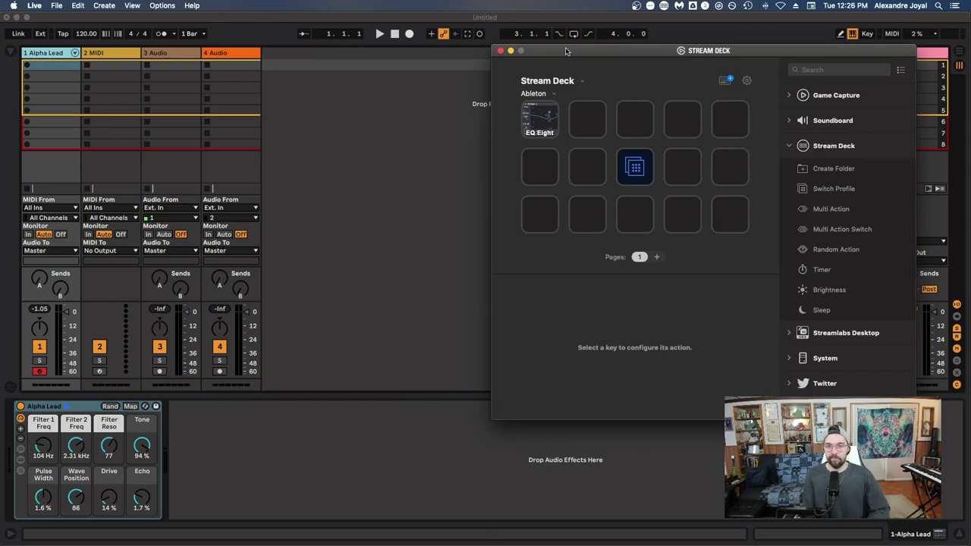
{"action": "left_click_drag", "start_coordinate": [565, 50], "coordinate": [369, 68]}
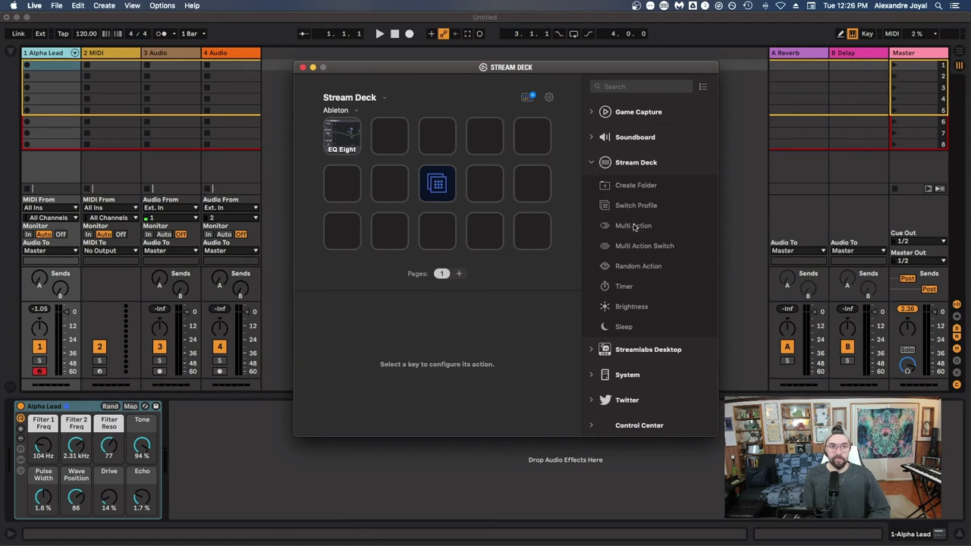
Place a Multi Action on the empty key beside EQ Eight and expand the System actions
{"action": "left_click_drag", "start_coordinate": [634, 226], "coordinate": [398, 143]}
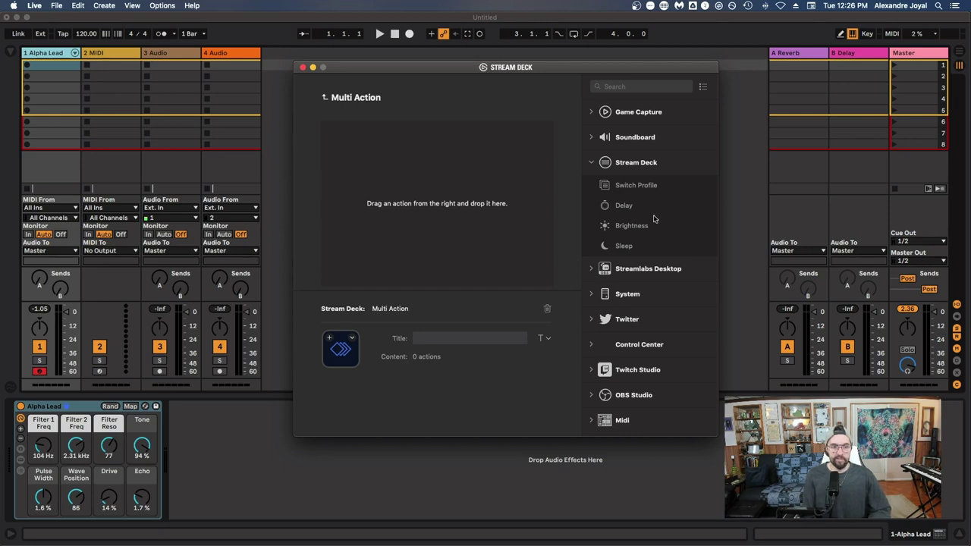
{"action": "scroll", "coordinate": [621, 216], "scroll_direction": "down", "scroll_amount": 3}
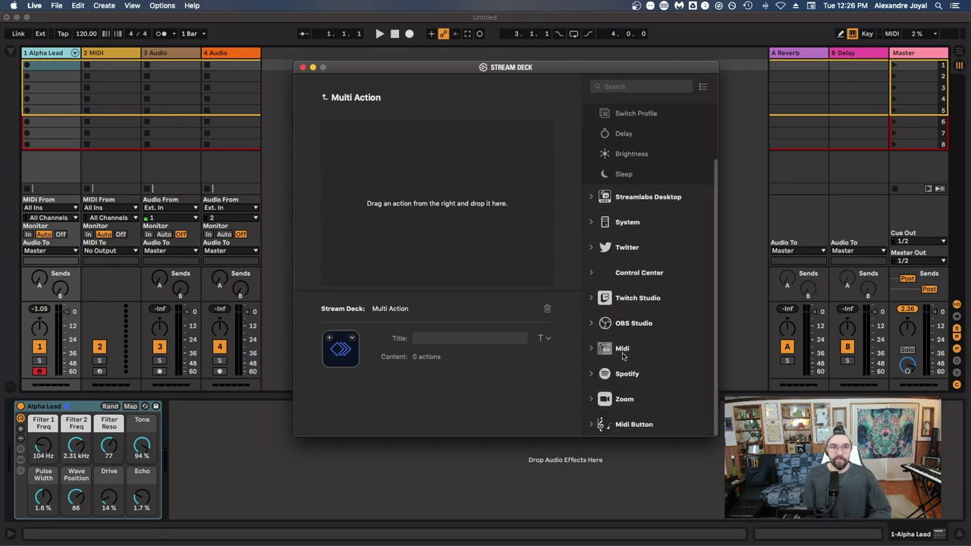
{"action": "left_click", "coordinate": [593, 224]}
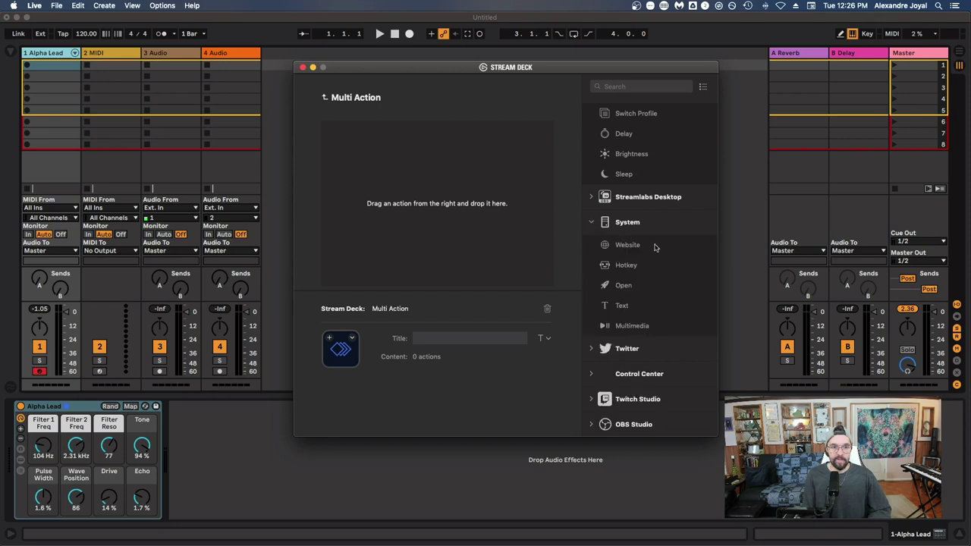
{"action": "scroll", "coordinate": [653, 246], "scroll_direction": "down", "scroll_amount": 2}
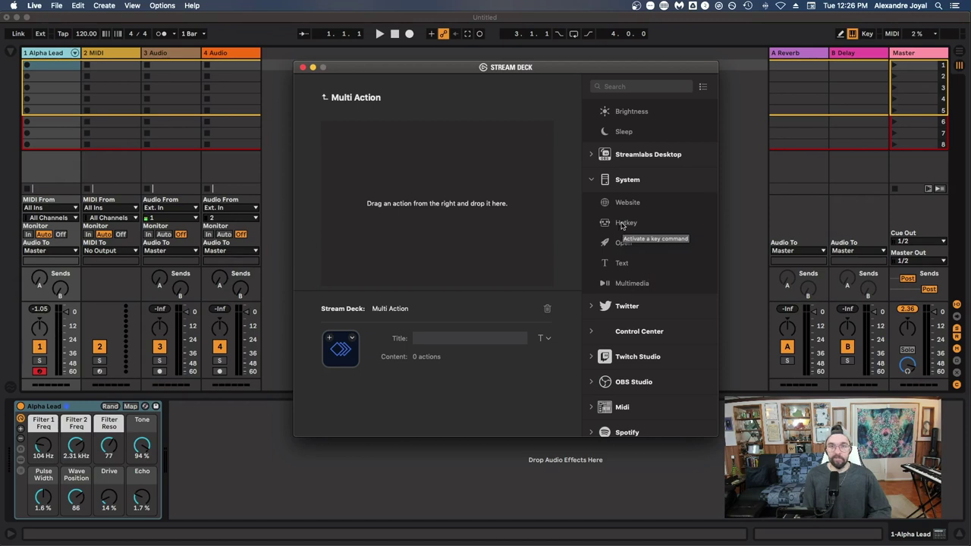
Add a Hotkey action titled Browser to the Multi Action and assign it ⌘F
{"action": "left_click_drag", "start_coordinate": [622, 225], "coordinate": [486, 163]}
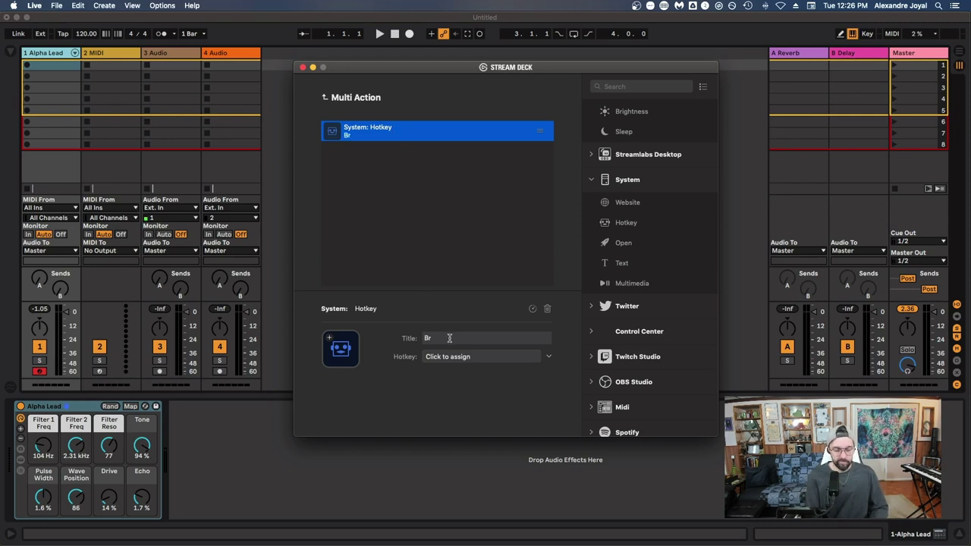
{"action": "type", "text": "ow"}
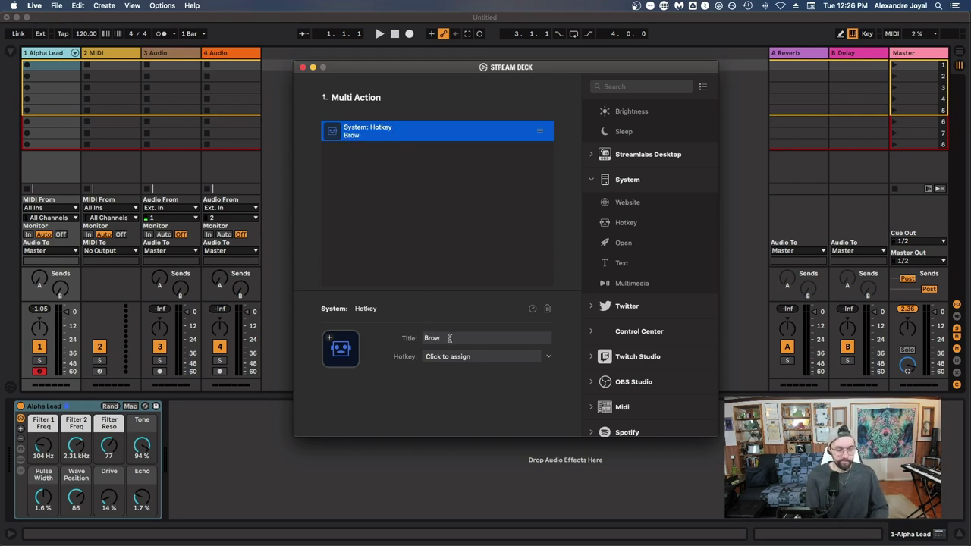
{"action": "type", "text": "ser"}
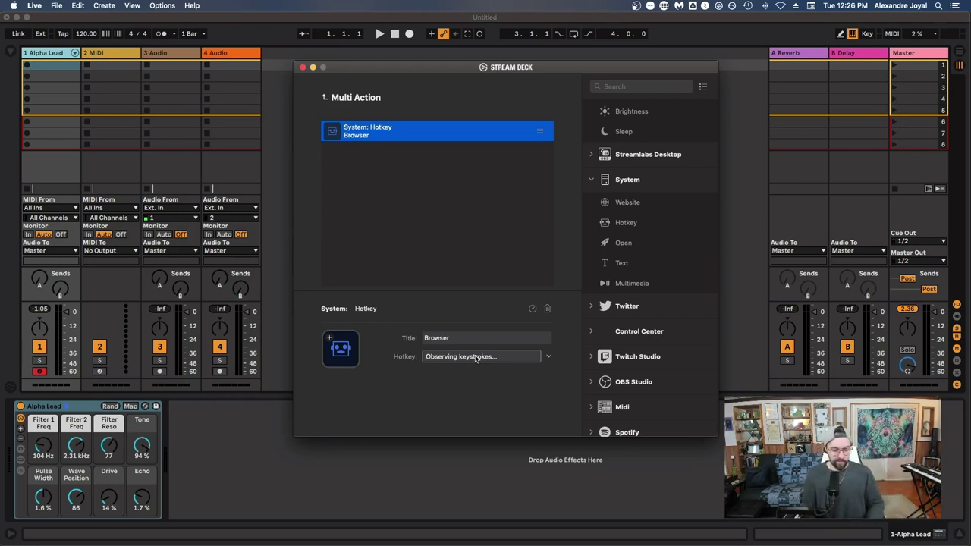
{"action": "key", "text": "super+f"}
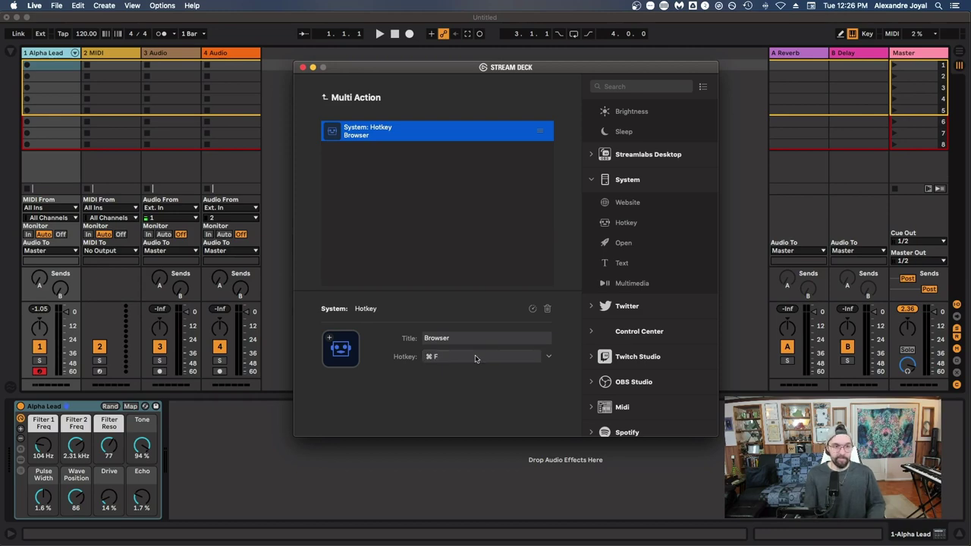
Switch to Live, open the browser search and replace its search term with Compressor
{"action": "left_click", "coordinate": [285, 454]}
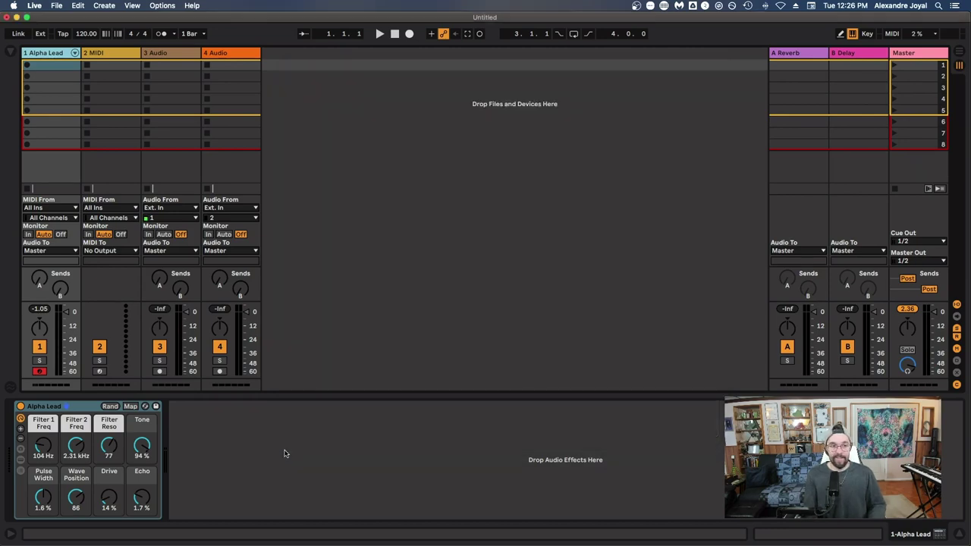
{"action": "key", "text": "super+f"}
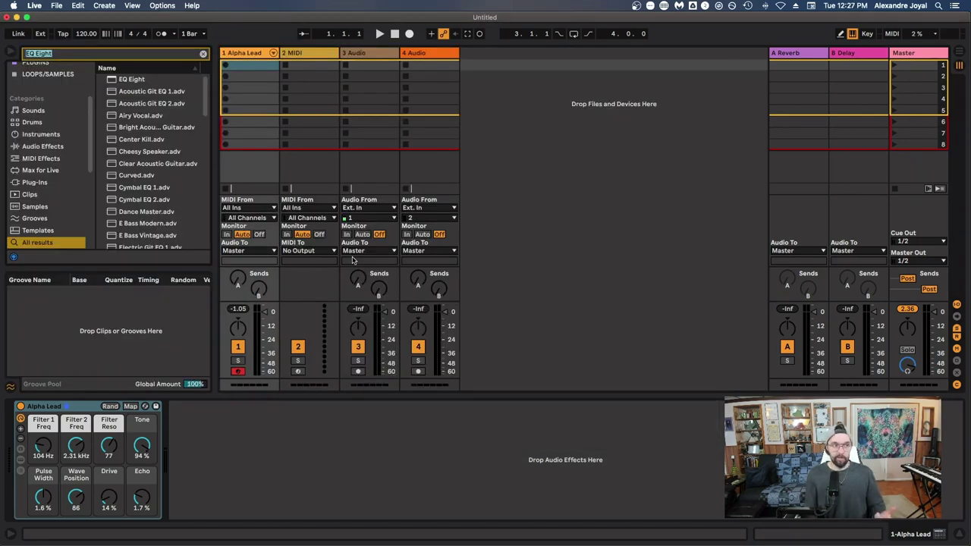
{"action": "left_click", "coordinate": [203, 54]}
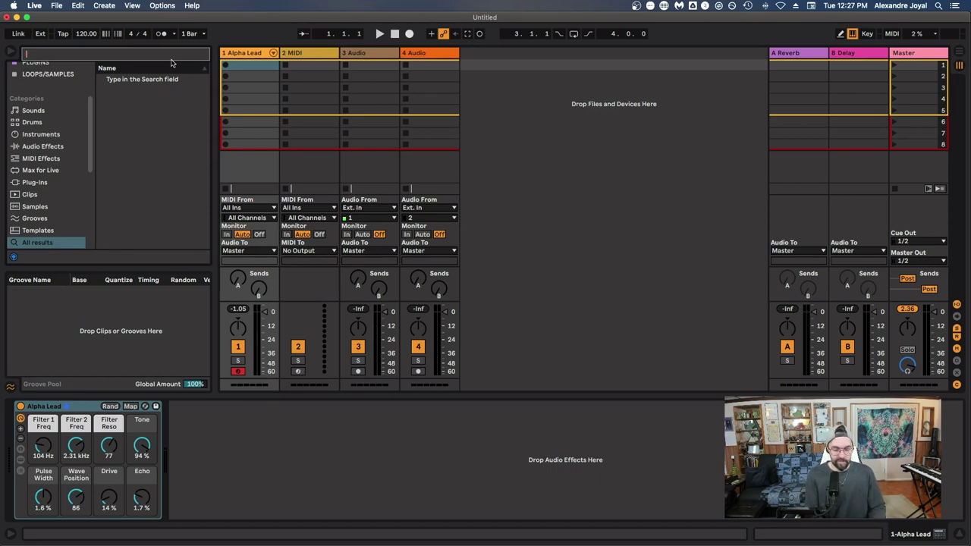
{"action": "type", "text": "Compressor"}
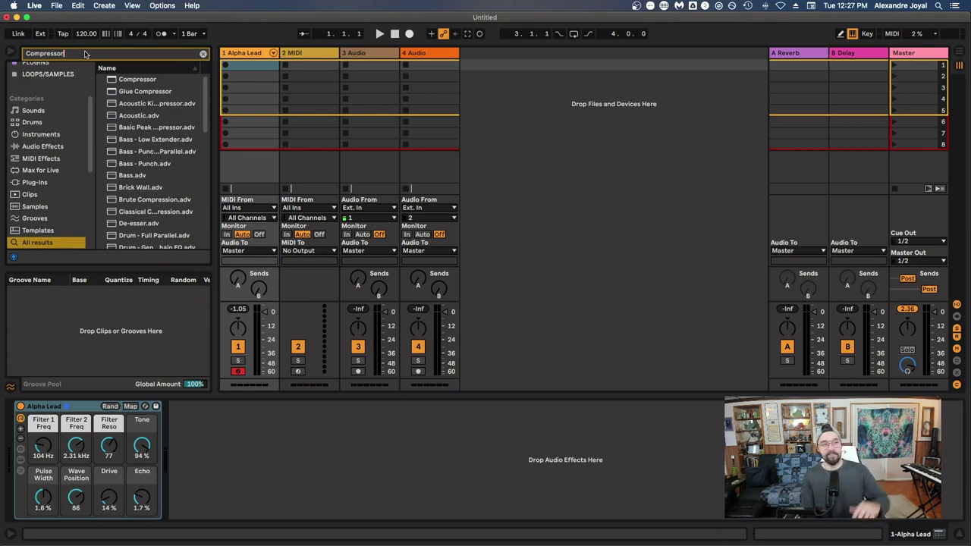
Copy the word Compressor from Live's browser search field and clear the field
{"action": "left_click_drag", "start_coordinate": [78, 53], "coordinate": [19, 54]}
{"action": "key", "text": "super+c"}
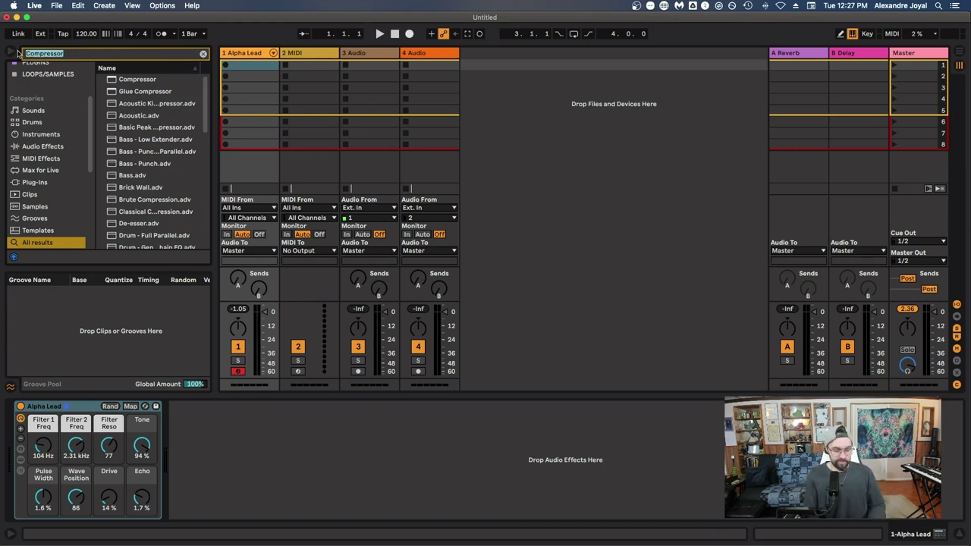
{"action": "key", "text": "BackSpace"}
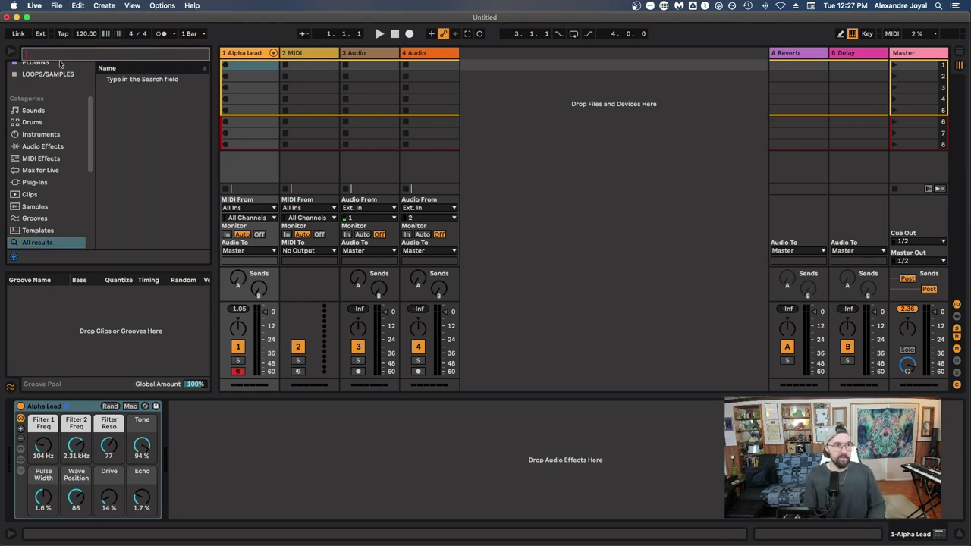
Return to Stream Deck and add a Text action with the title Compressor and the copied word Compressor as its text
{"action": "left_click", "coordinate": [381, 431]}
{"action": "key", "text": "ctrl+Up"}
{"action": "left_click", "coordinate": [645, 152]}
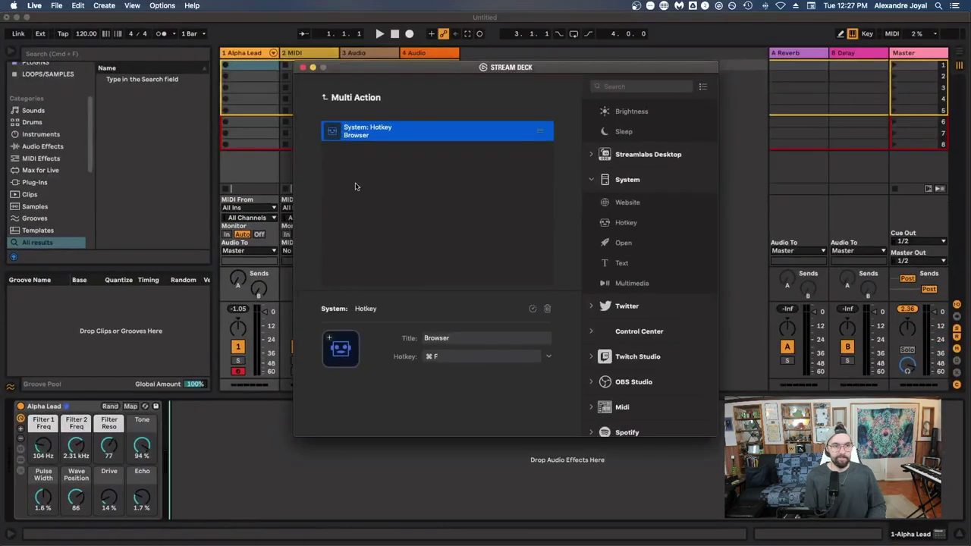
{"action": "left_click", "coordinate": [394, 213]}
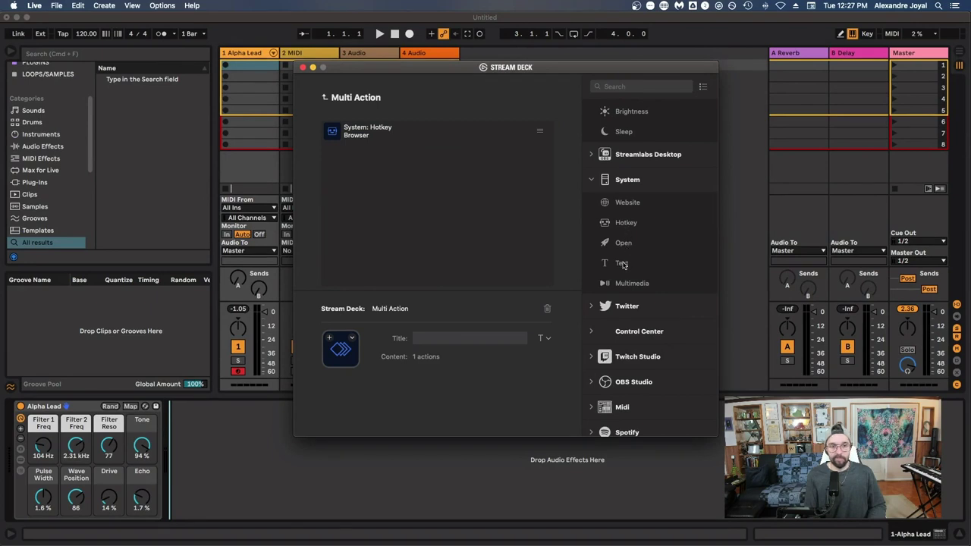
{"action": "left_click_drag", "start_coordinate": [622, 263], "coordinate": [405, 180]}
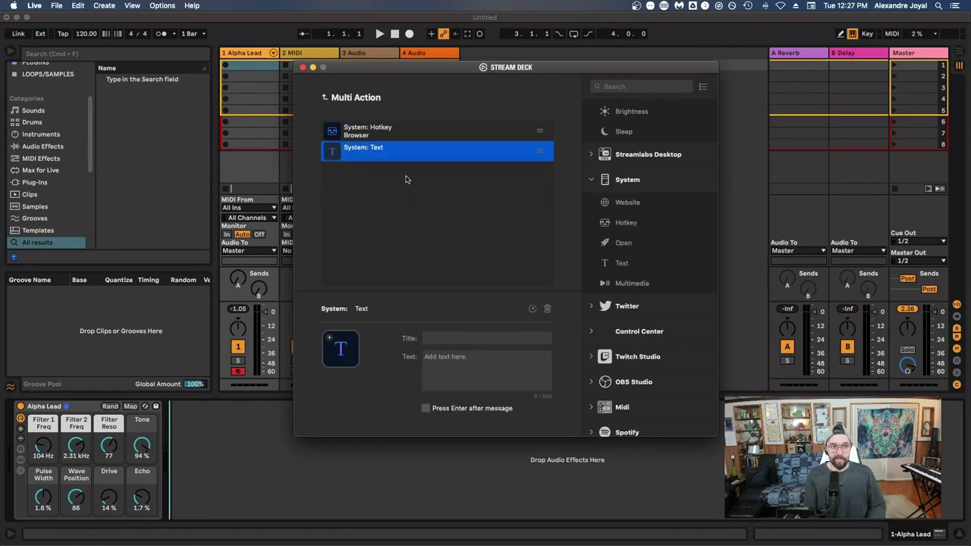
{"action": "left_click", "coordinate": [443, 338]}
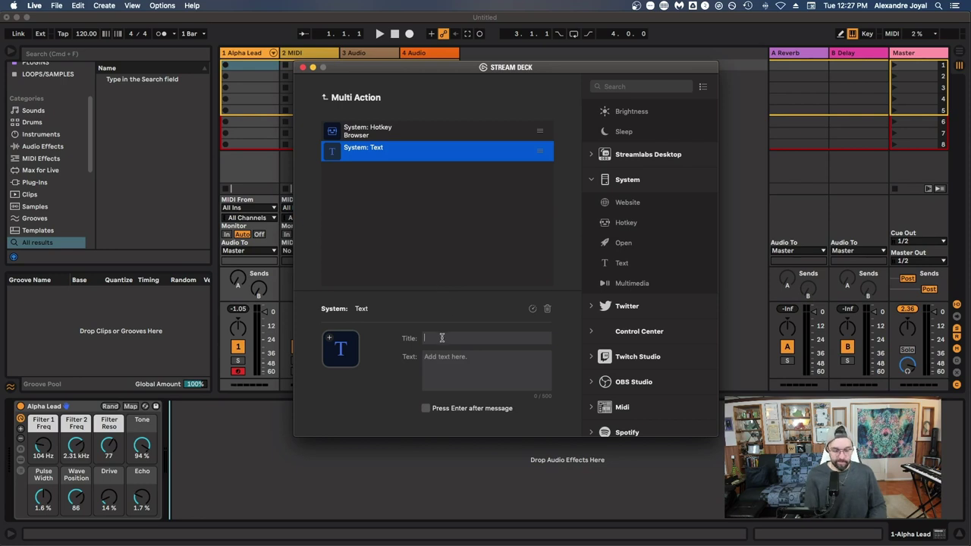
{"action": "type", "text": "Compressor"}
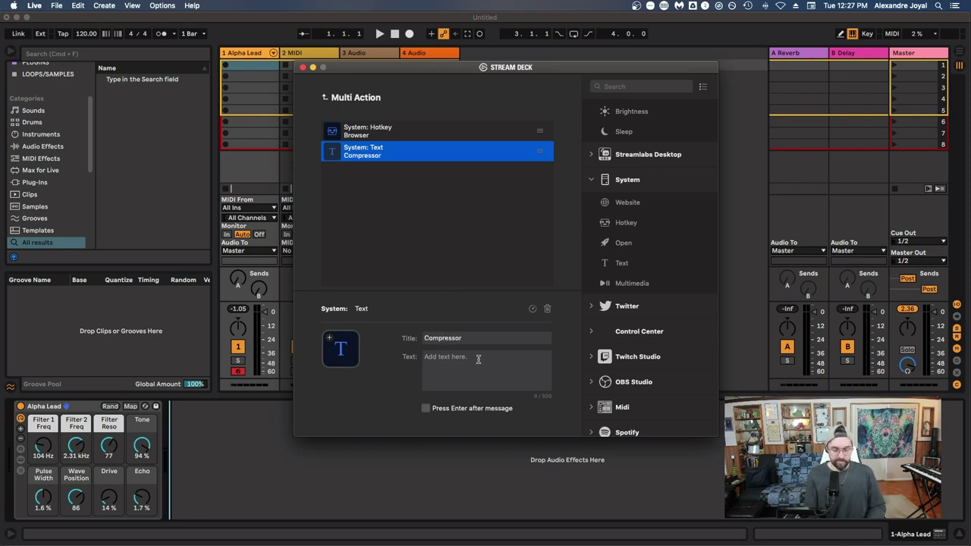
{"action": "left_click", "coordinate": [478, 359]}
{"action": "key", "text": "super+v"}
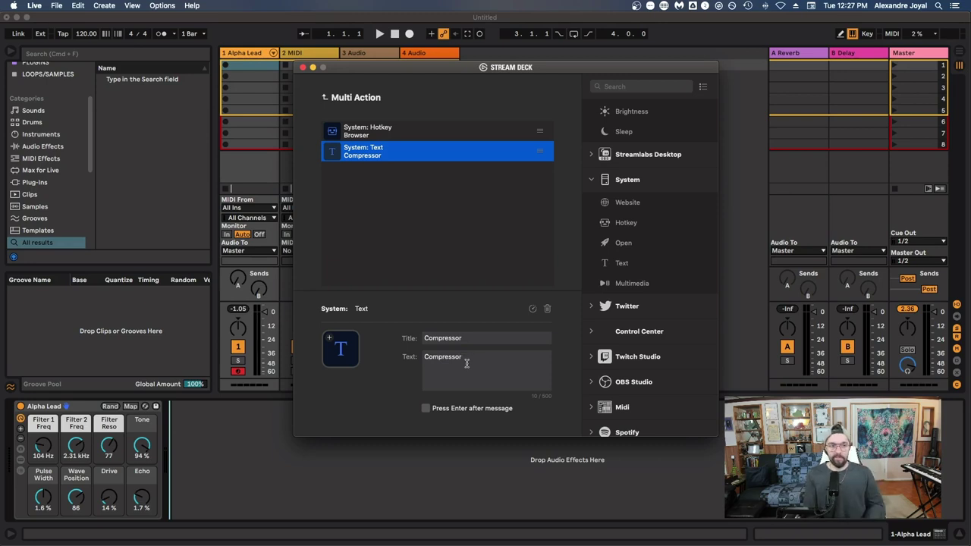
Switch to Live, hide the browser and focus the empty device area
{"action": "left_click", "coordinate": [255, 453]}
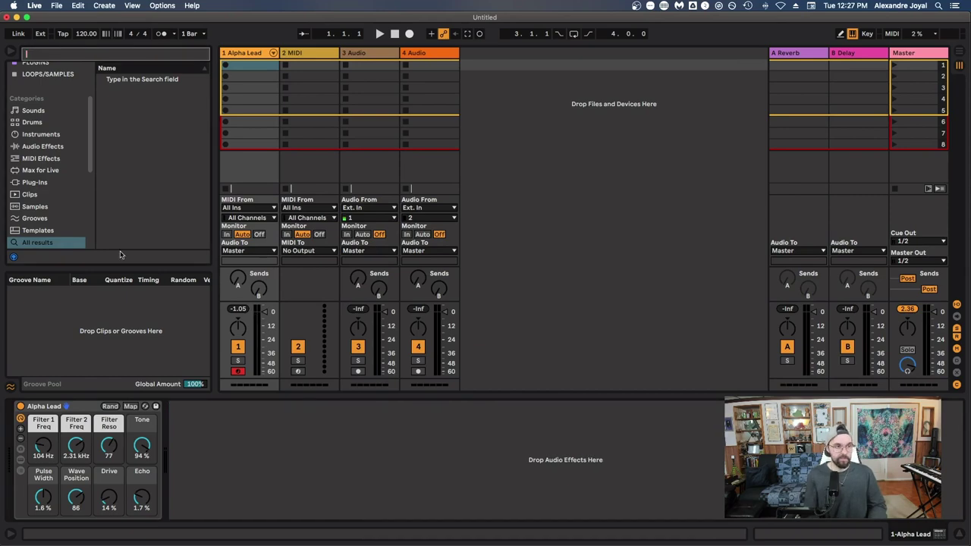
{"action": "left_click", "coordinate": [10, 52]}
{"action": "left_click", "coordinate": [352, 484]}
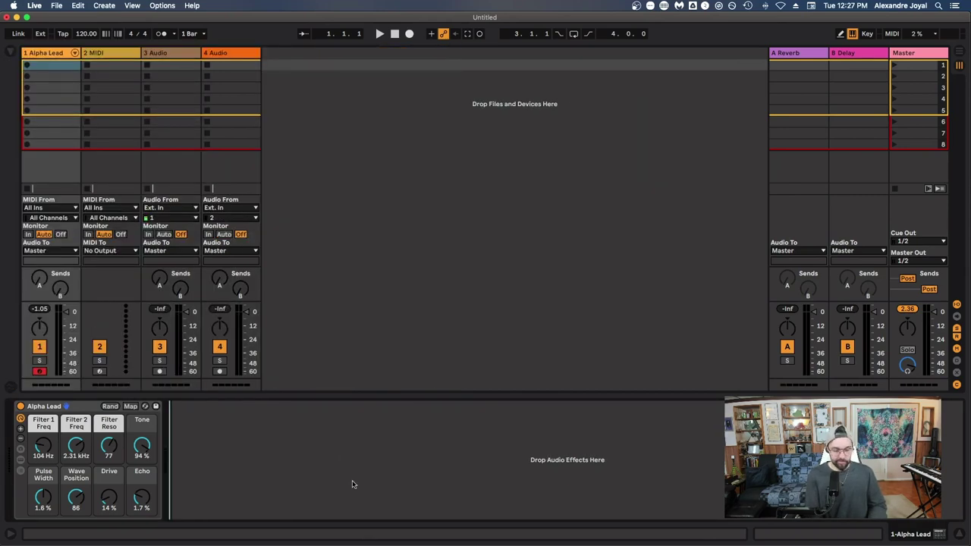
Reopen the browser search, look up Compressor and select the first result
{"action": "key", "text": "super+f"}
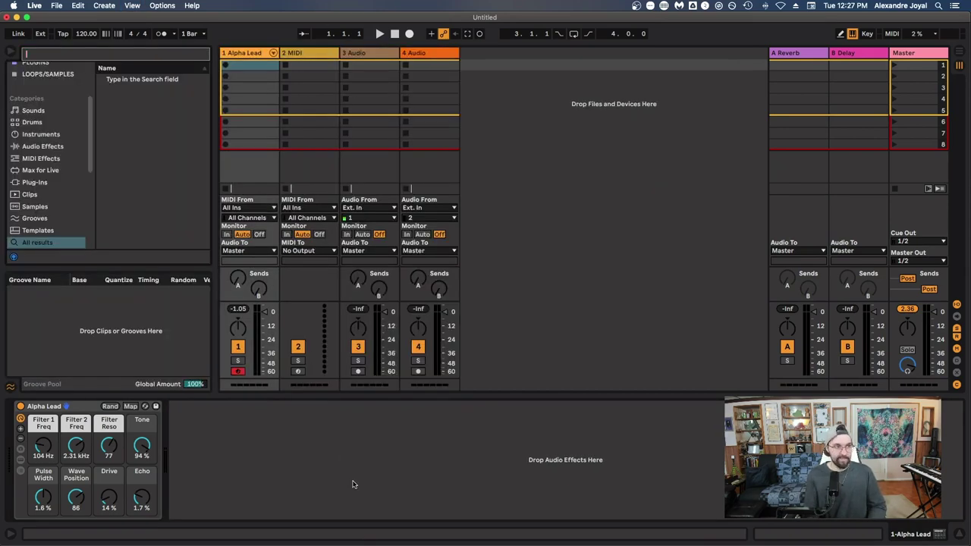
{"action": "type", "text": "Compressor"}
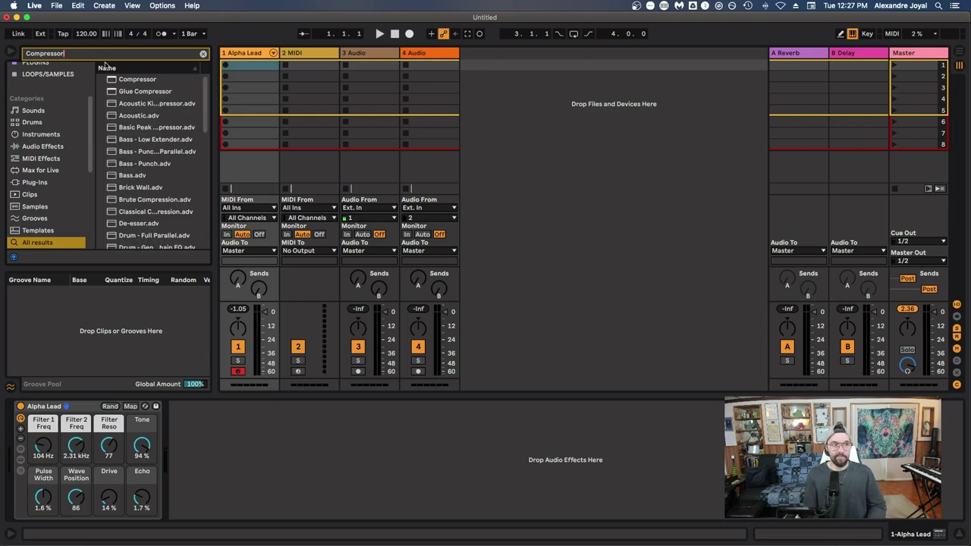
{"action": "key", "text": "Down"}
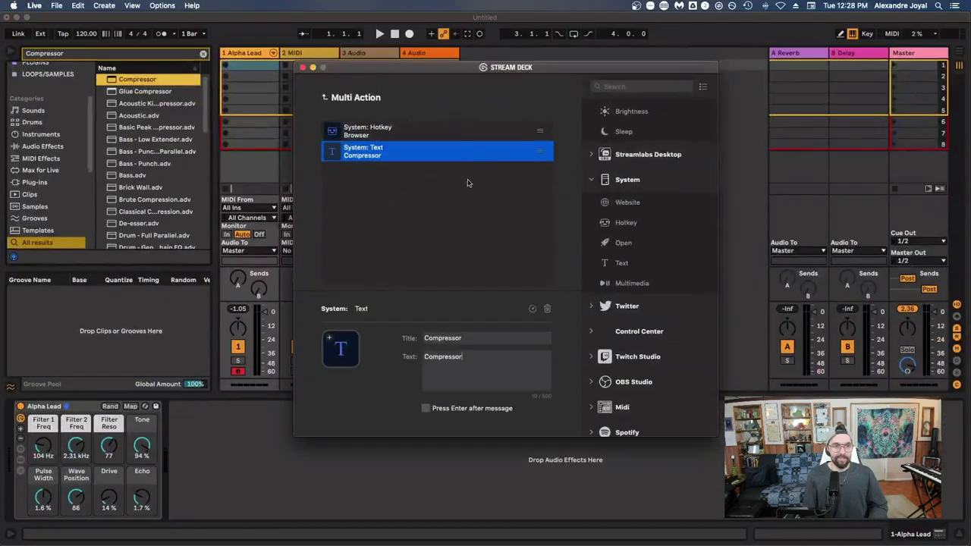
Back in Stream Deck, add a Hotkey action titled Down after the Compressor text and assign it the down arrow
{"action": "left_click_drag", "start_coordinate": [632, 226], "coordinate": [456, 201]}
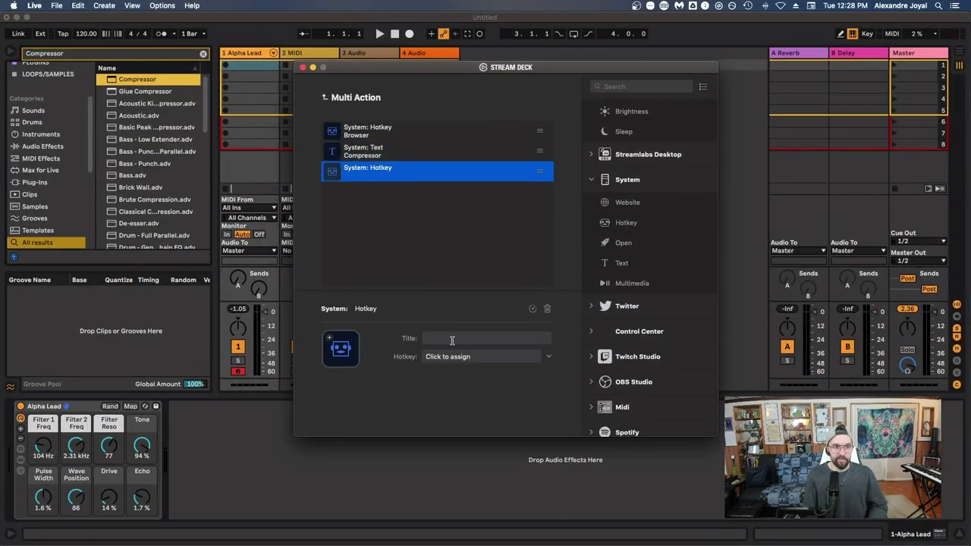
{"action": "type", "text": "Down"}
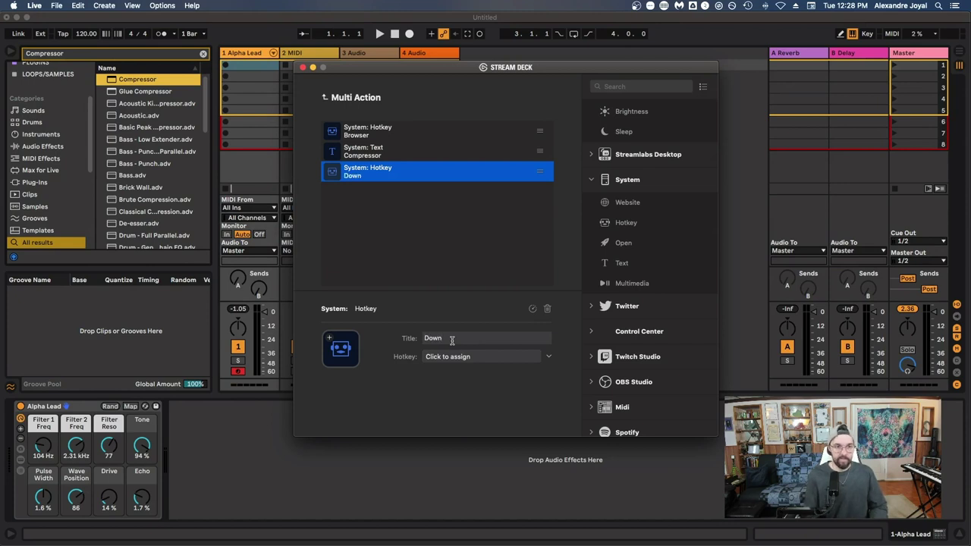
{"action": "left_click", "coordinate": [459, 357]}
{"action": "key", "text": "Down"}
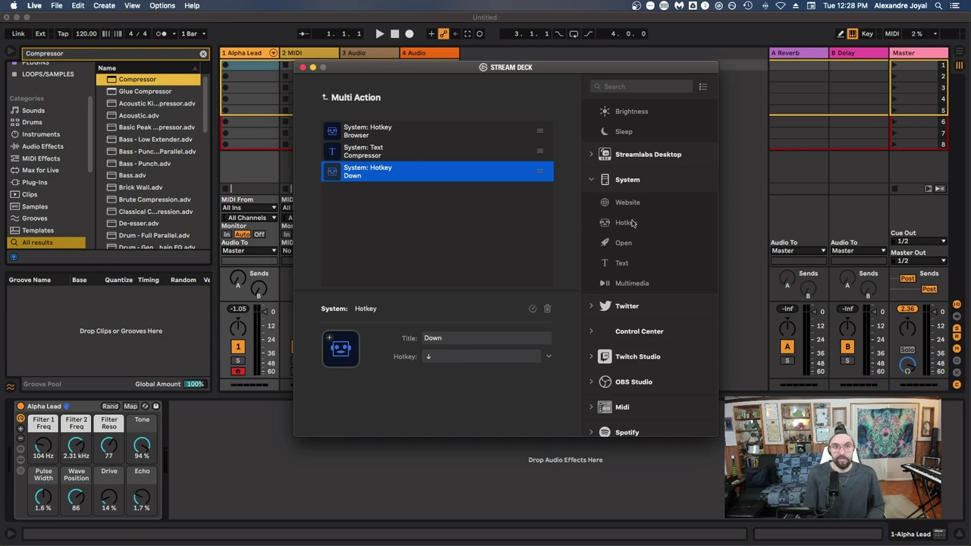
Add another Hotkey action titled Enter below Down and assign it the Return key
{"action": "left_click_drag", "start_coordinate": [627, 223], "coordinate": [448, 218]}
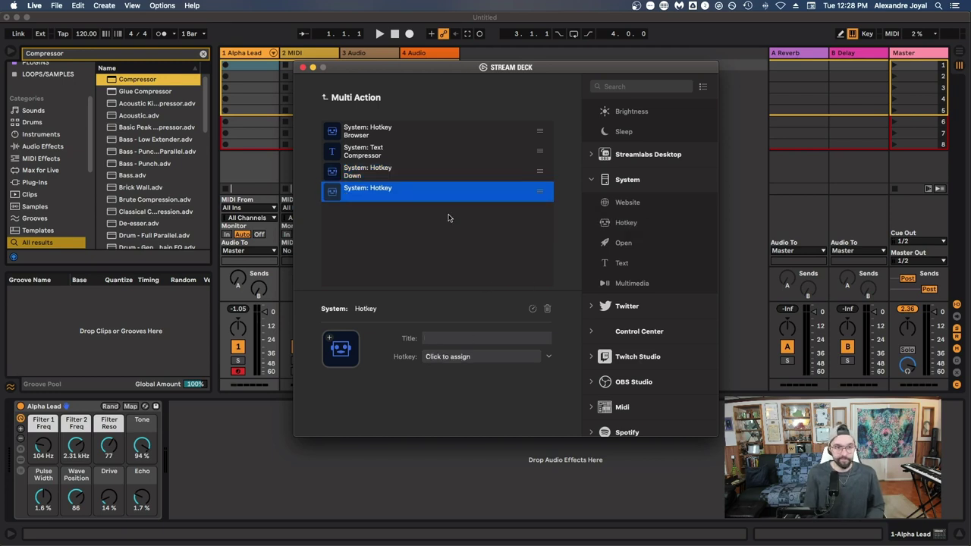
{"action": "left_click", "coordinate": [433, 337]}
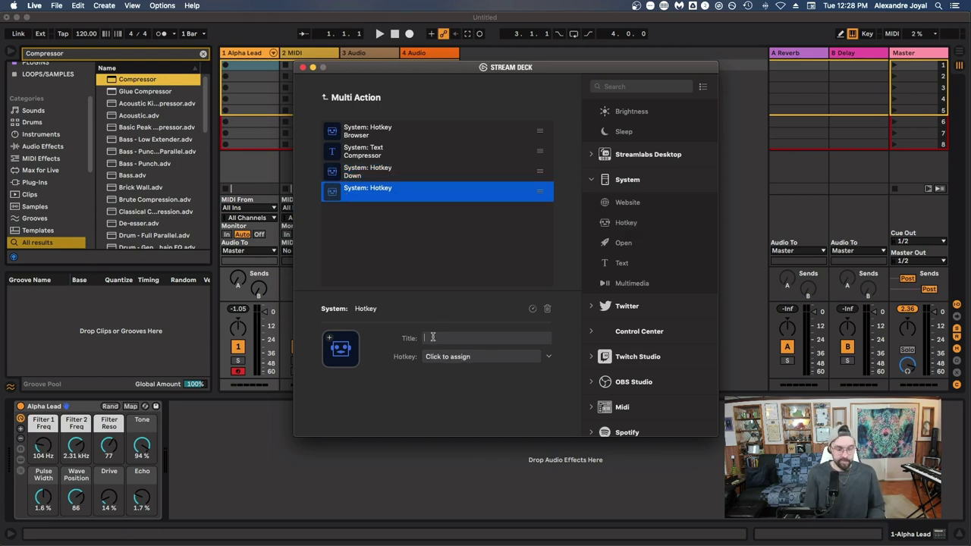
{"action": "left_click", "coordinate": [480, 362]}
{"action": "key", "text": "Return"}
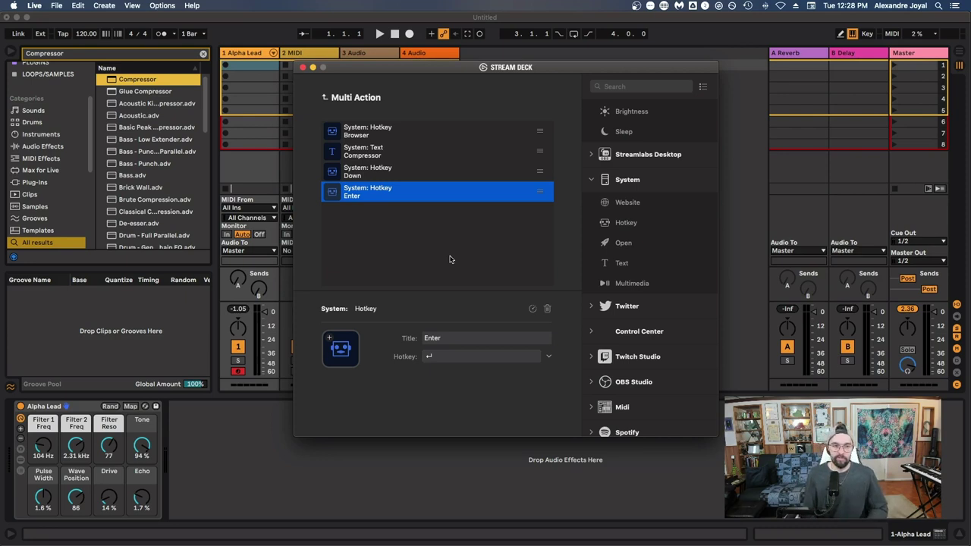
Switch to Live and test its browser shortcut by hiding and showing the browser
{"action": "left_click", "coordinate": [264, 430]}
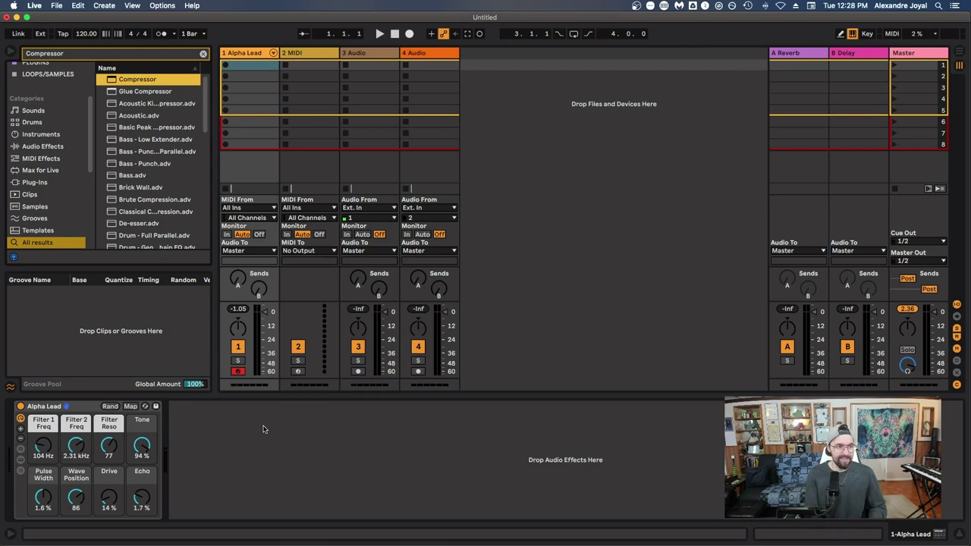
{"action": "key", "text": "super+alt+b"}
{"action": "key", "text": "super+alt+b"}
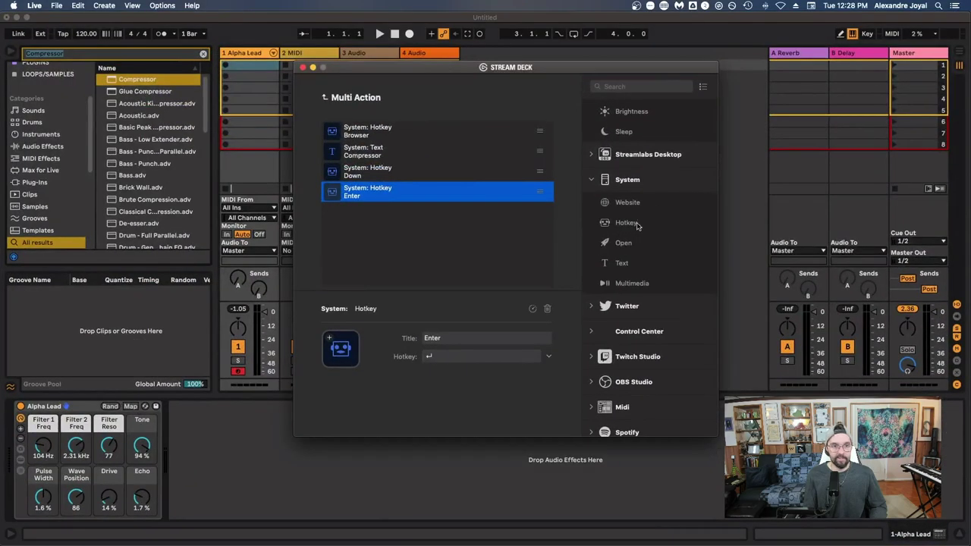
In Stream Deck, add a Hotkey action titled Close below Enter and assign it Option+Command+B
{"action": "left_click_drag", "start_coordinate": [635, 223], "coordinate": [406, 237]}
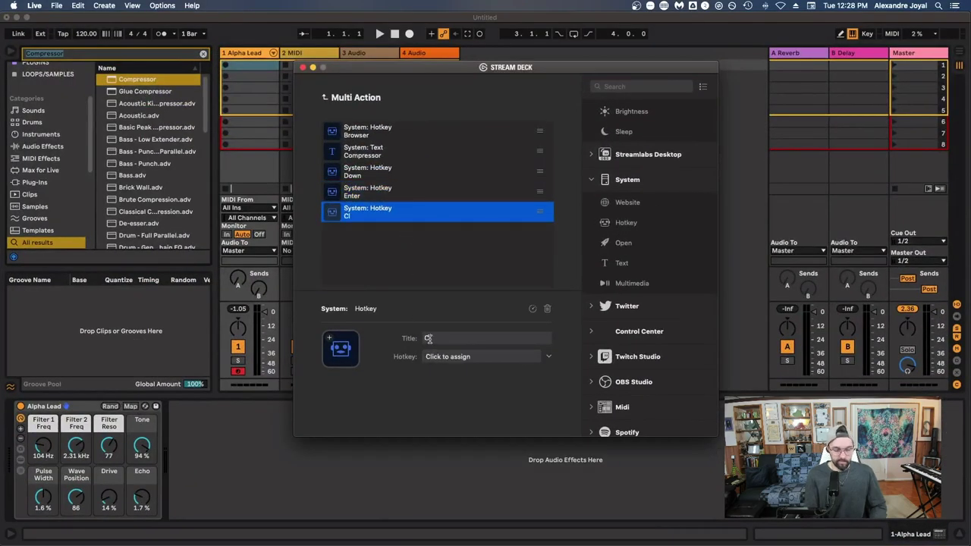
{"action": "left_click", "coordinate": [461, 357]}
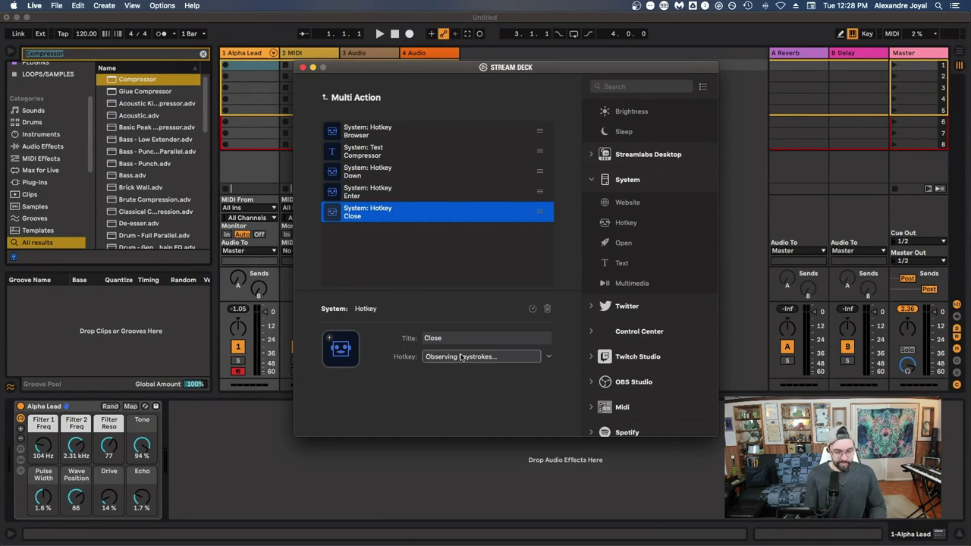
{"action": "key", "text": "alt"}
{"action": "key", "text": "alt+super+b"}
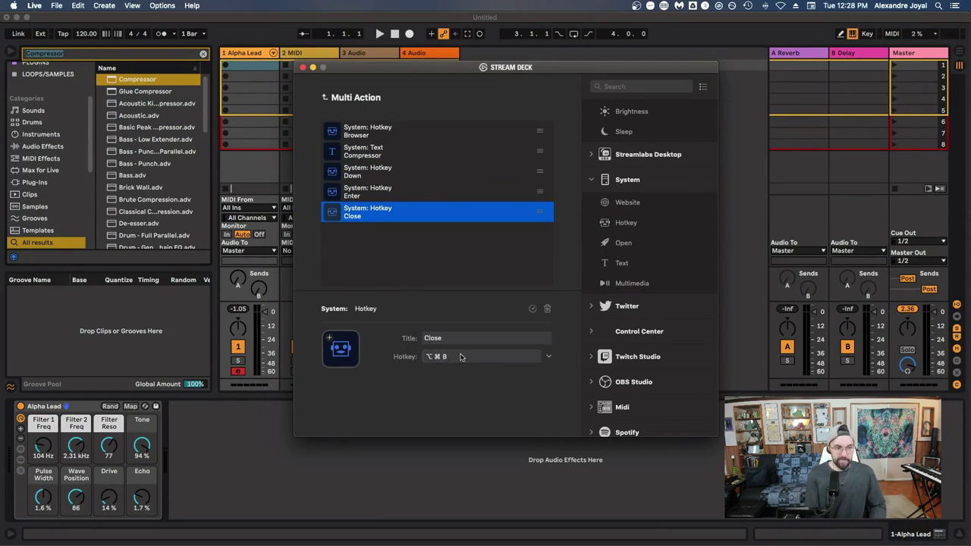
Review the settings of each action in the Multi Action from Browser to Close, and return to the key grid
{"action": "left_click", "coordinate": [351, 132]}
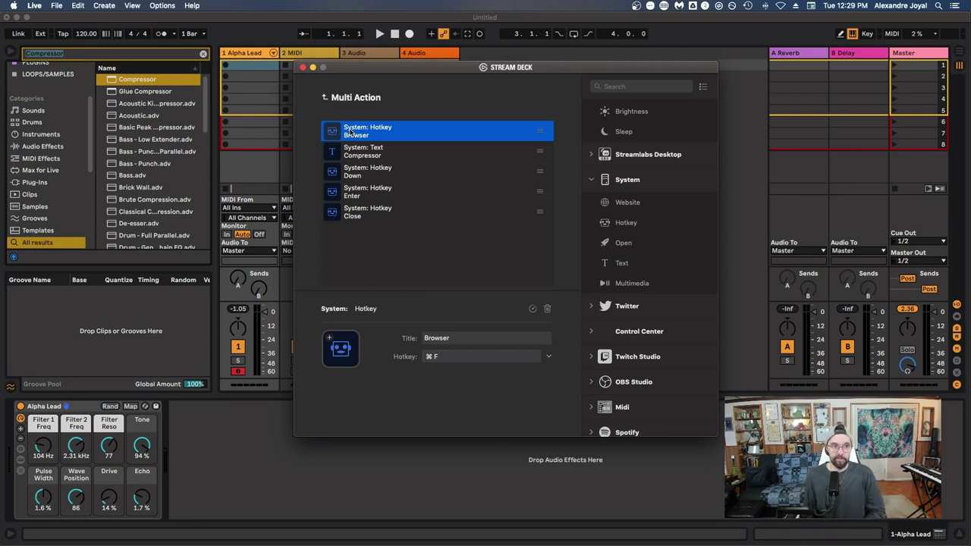
{"action": "key", "text": "Down"}
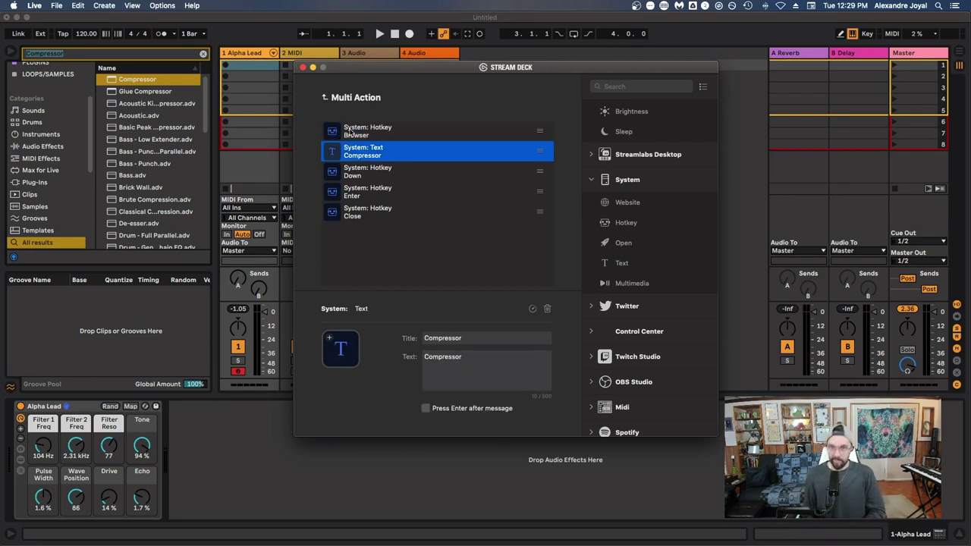
{"action": "key", "text": "Down"}
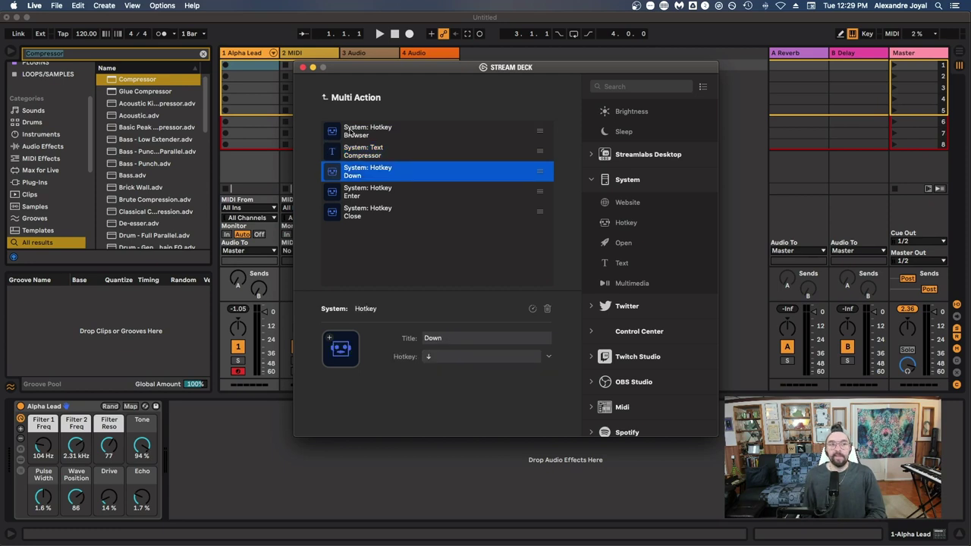
{"action": "key", "text": "Down"}
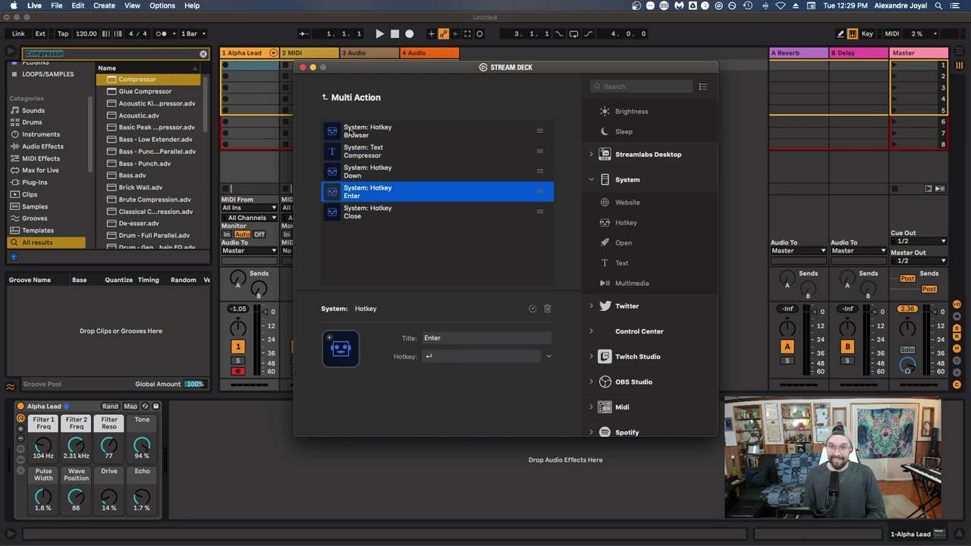
{"action": "key", "text": "Down"}
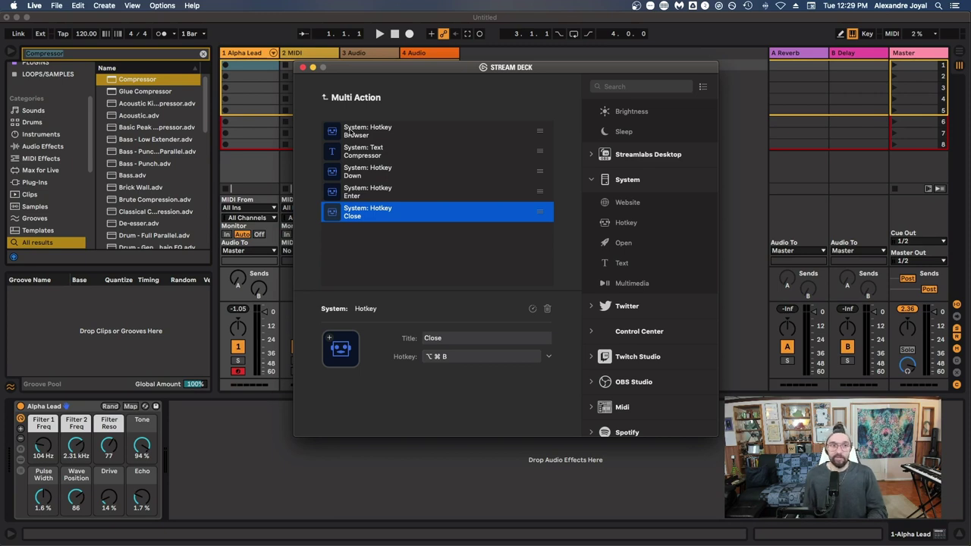
{"action": "left_click", "coordinate": [323, 98]}
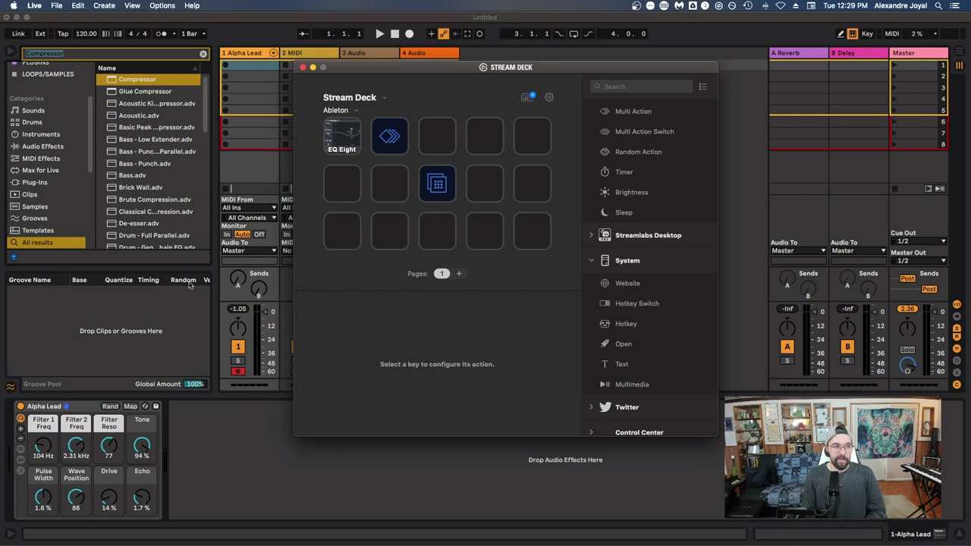
Switch to Live, clear the browser search and select the Alpha Lead track
{"action": "left_click", "coordinate": [260, 437]}
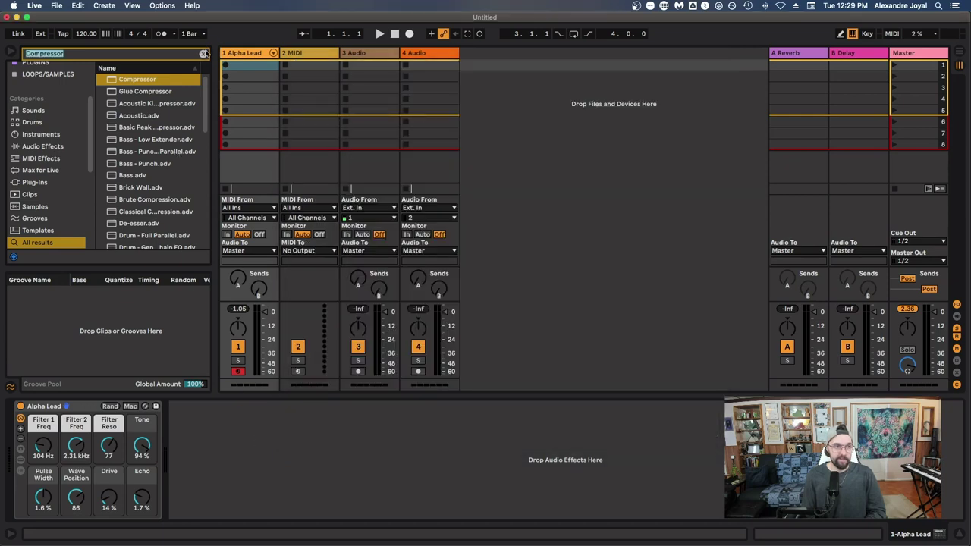
{"action": "left_click", "coordinate": [203, 53]}
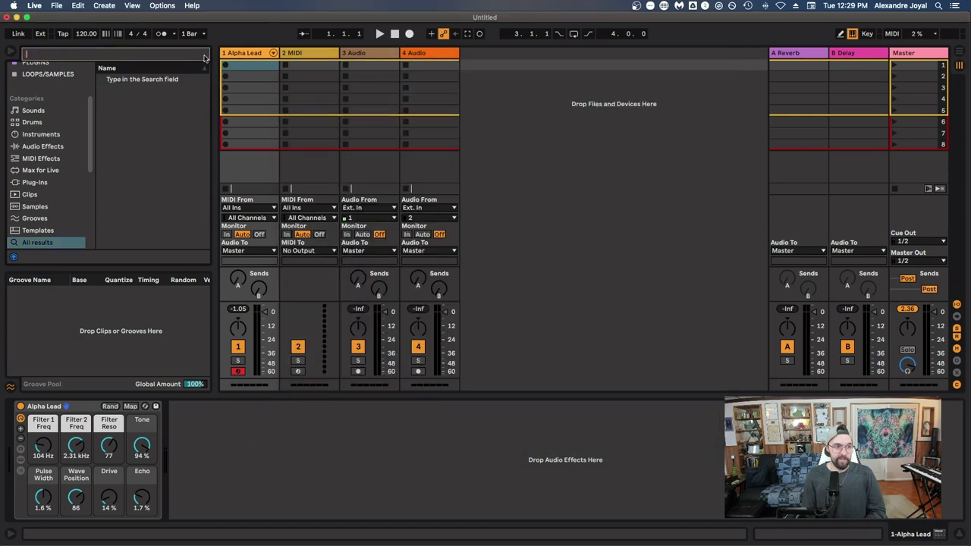
{"action": "left_click", "coordinate": [251, 53]}
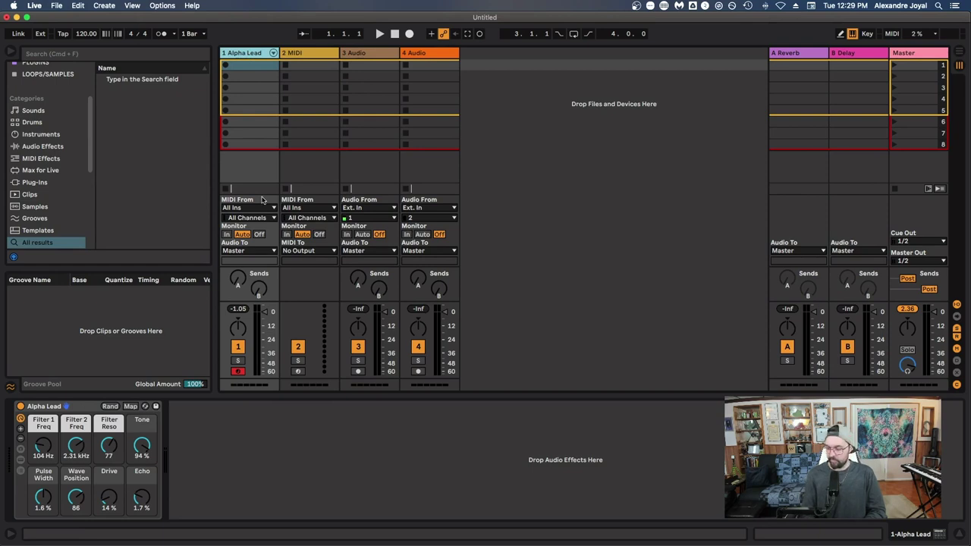
Run the Compressor sequence on Alpha Lead: search the browser for Compressor, load the first result and hide the browser
{"action": "key", "text": "super+f"}
{"action": "type", "text": "compressor"}
{"action": "key", "text": "Down"}
{"action": "key", "text": "Return"}
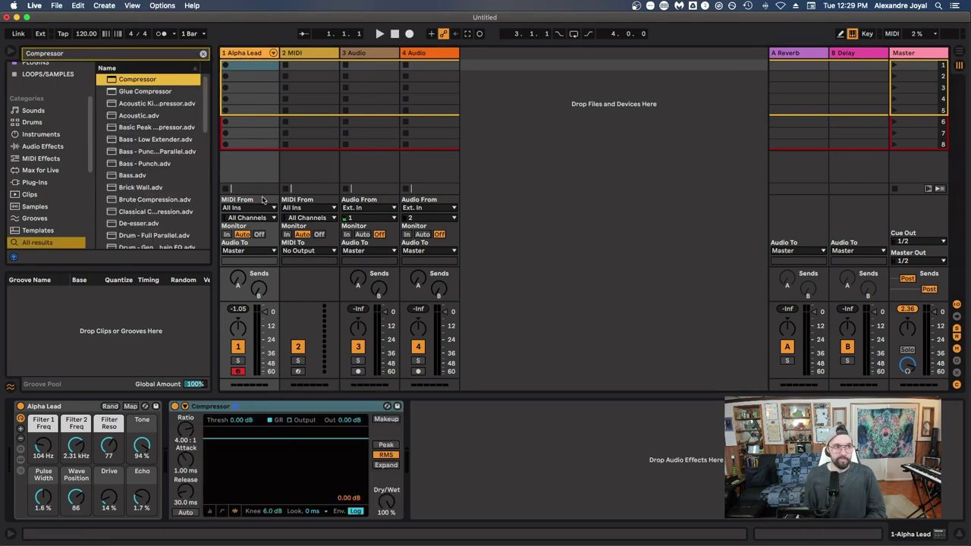
{"action": "key", "text": "super+alt+b"}
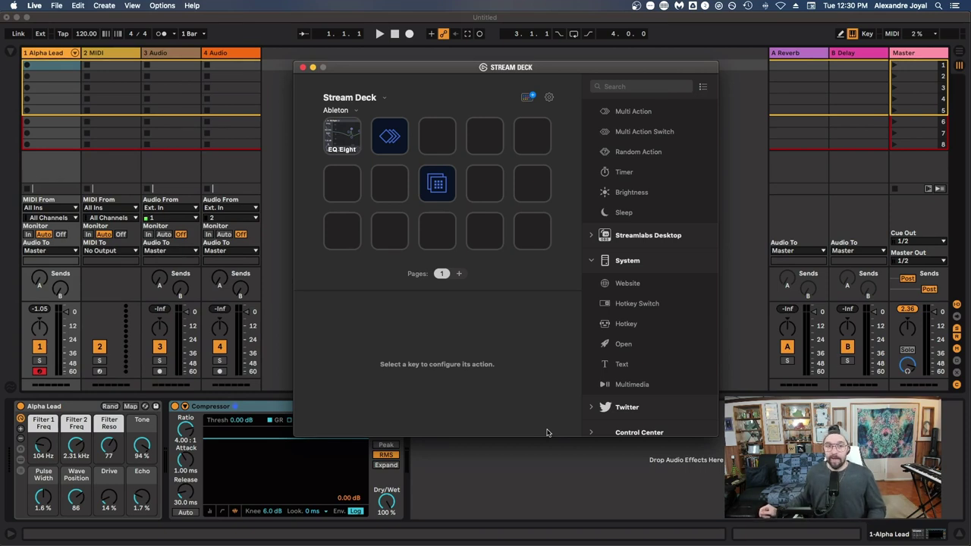
In Stream Deck, add a Create Folder action to the last key of the first row
{"action": "scroll", "coordinate": [639, 269], "scroll_direction": "up", "scroll_amount": 3}
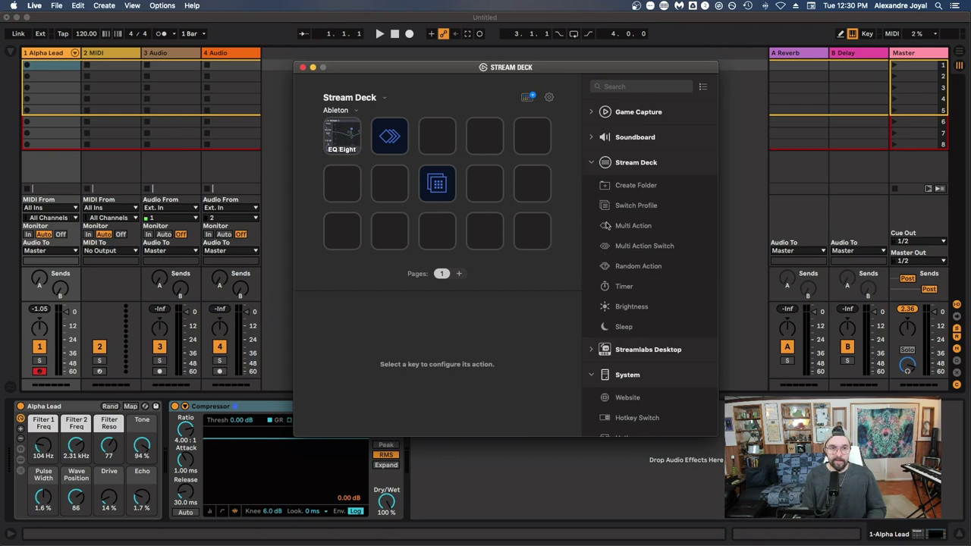
{"action": "left_click_drag", "start_coordinate": [636, 187], "coordinate": [538, 150]}
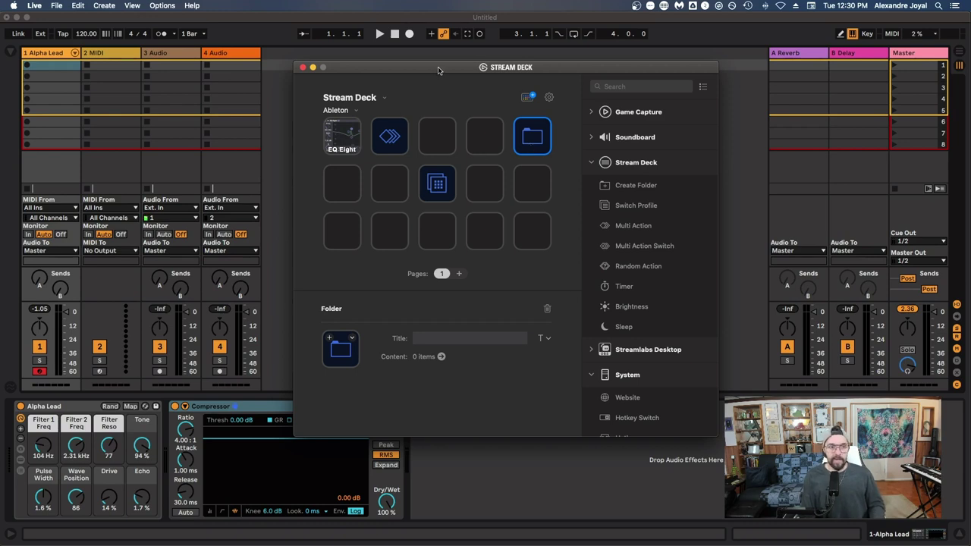
{"action": "left_click_drag", "start_coordinate": [438, 72], "coordinate": [418, 70]}
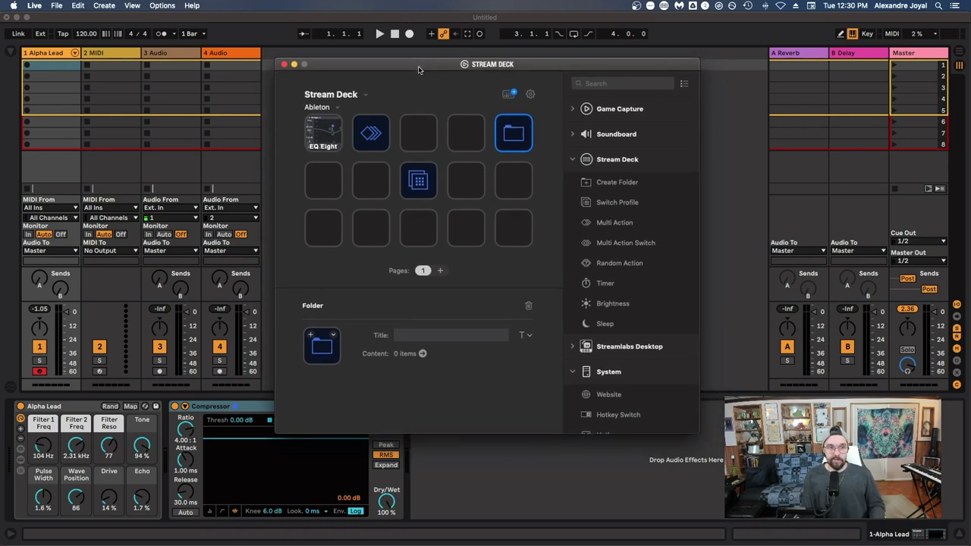
Title the new Multi Action key Compressor, with the title at 10 pt and vertically centred
{"action": "left_click", "coordinate": [367, 132]}
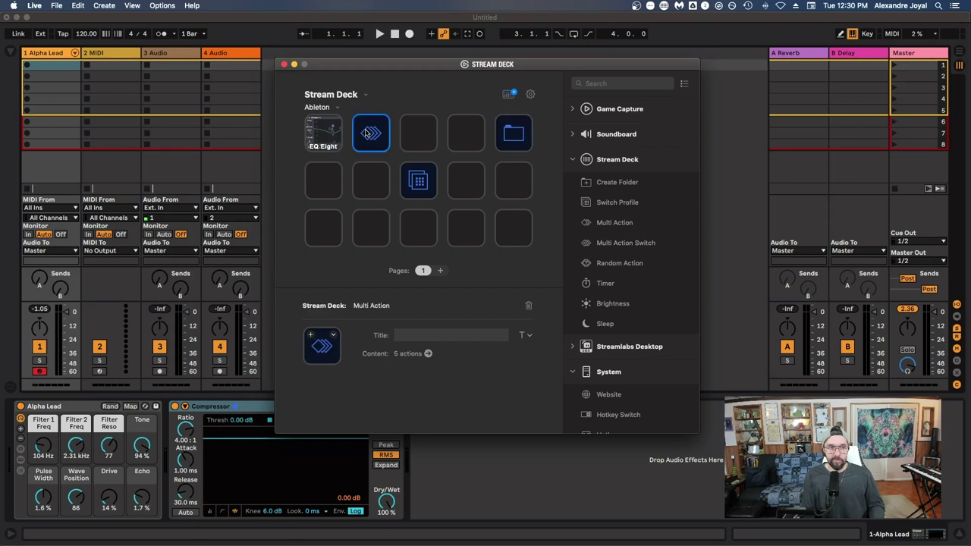
{"action": "left_click", "coordinate": [410, 332]}
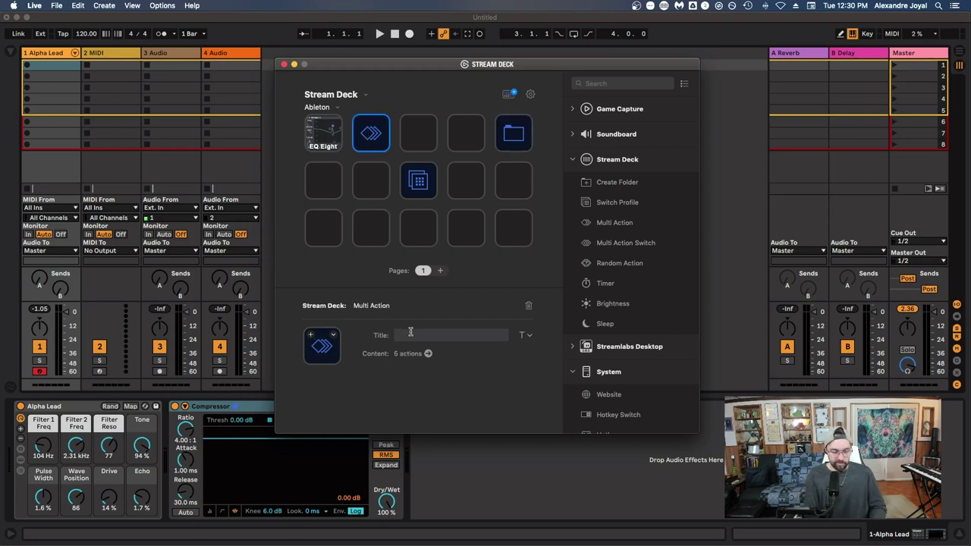
{"action": "type", "text": "Compressor"}
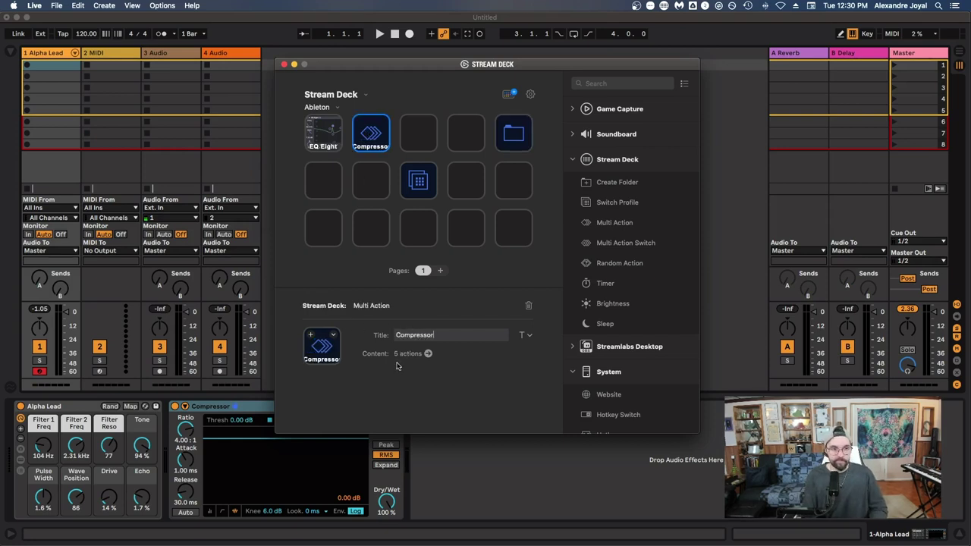
{"action": "left_click", "coordinate": [530, 336]}
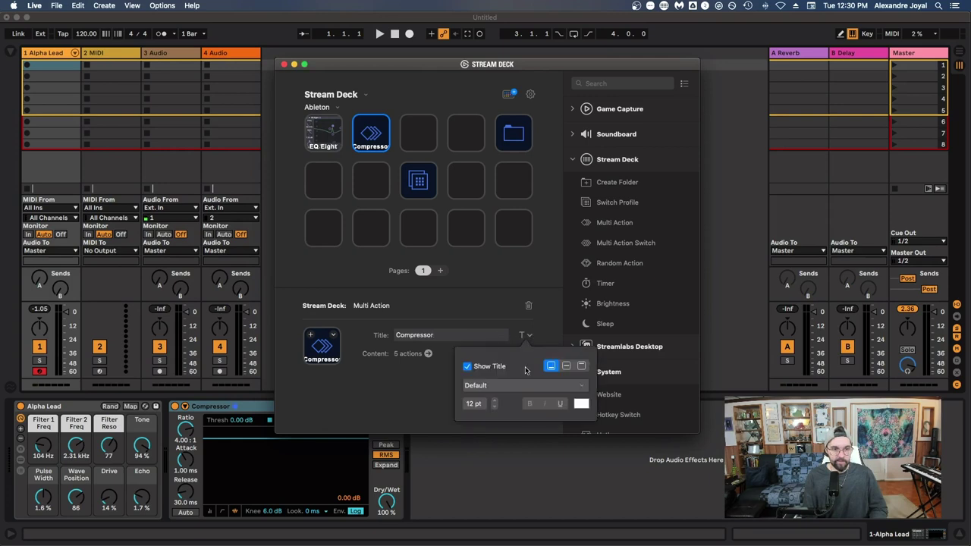
{"action": "left_click", "coordinate": [494, 407]}
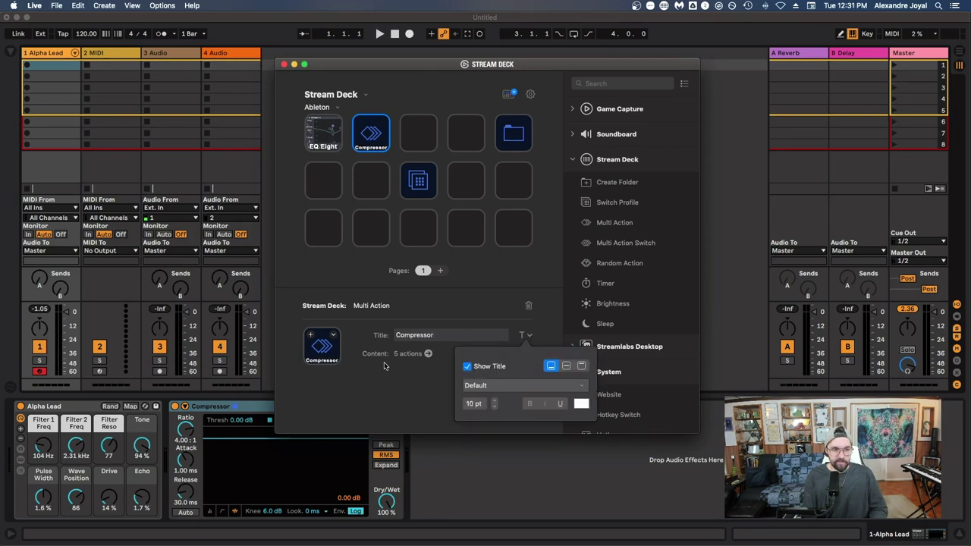
{"action": "left_click", "coordinate": [566, 367]}
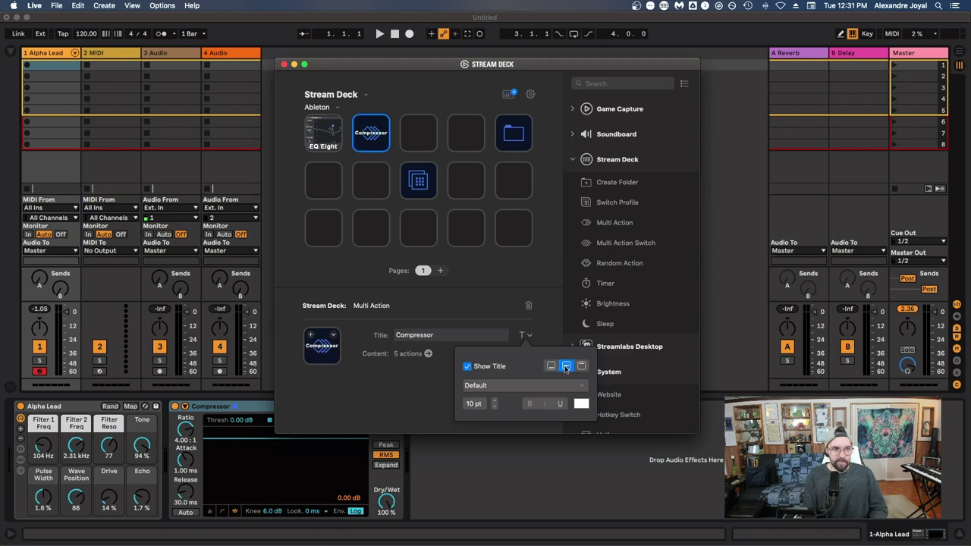
Centre the EQ Eight key's title vertically
{"action": "left_click", "coordinate": [328, 140]}
{"action": "left_click", "coordinate": [327, 140]}
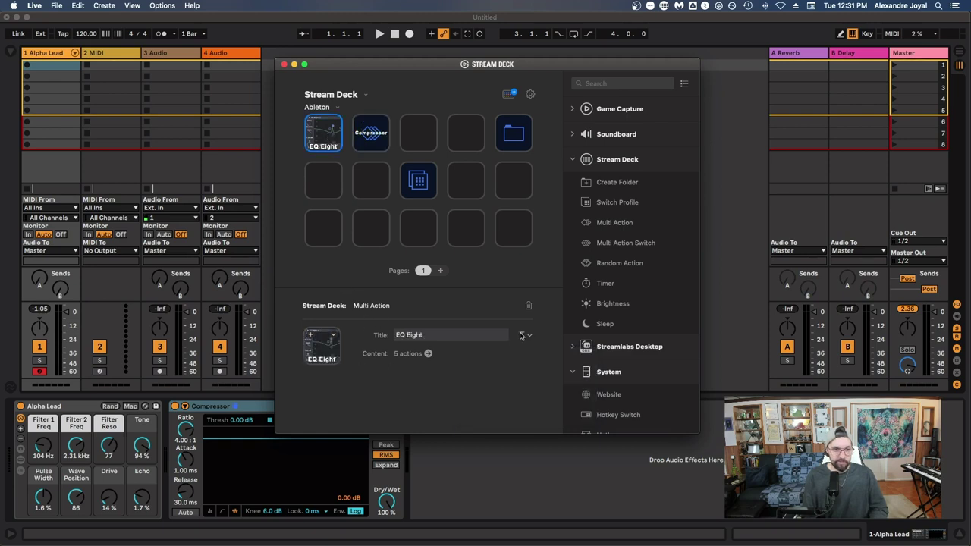
{"action": "left_click", "coordinate": [522, 336]}
{"action": "left_click", "coordinate": [566, 367]}
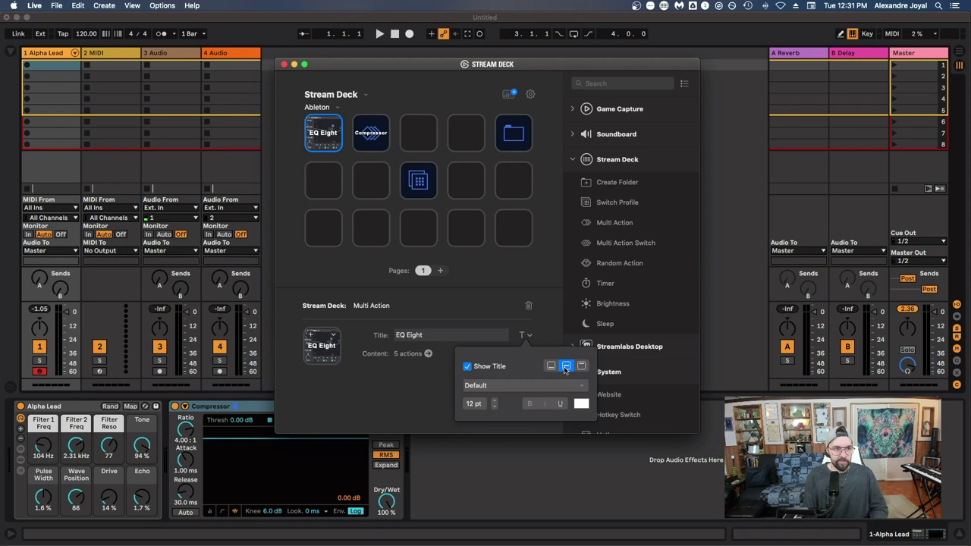
{"action": "left_click", "coordinate": [401, 389]}
Set the Compressor key's icon from the COMPRESSOR PNG file in Downloads, previewing the image first
{"action": "left_click", "coordinate": [364, 149]}
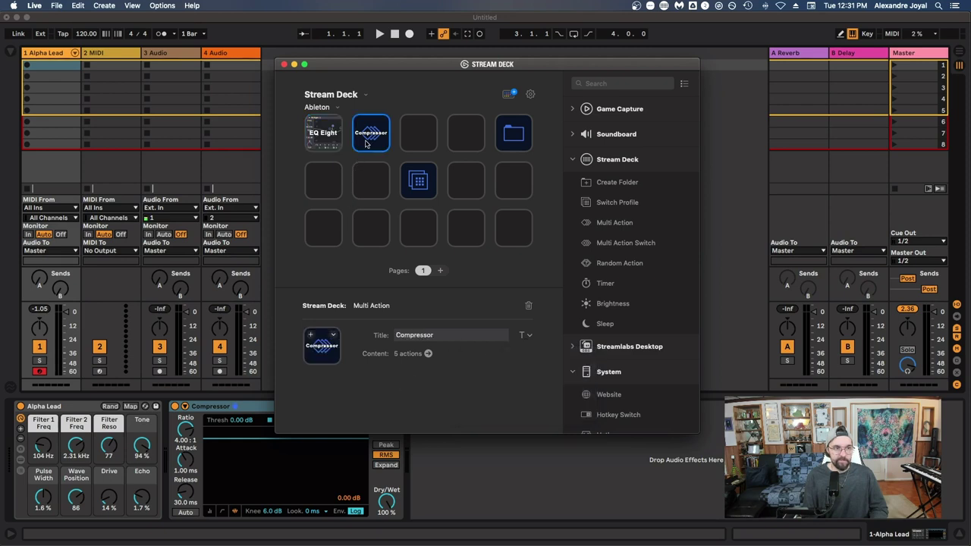
{"action": "left_click", "coordinate": [335, 336]}
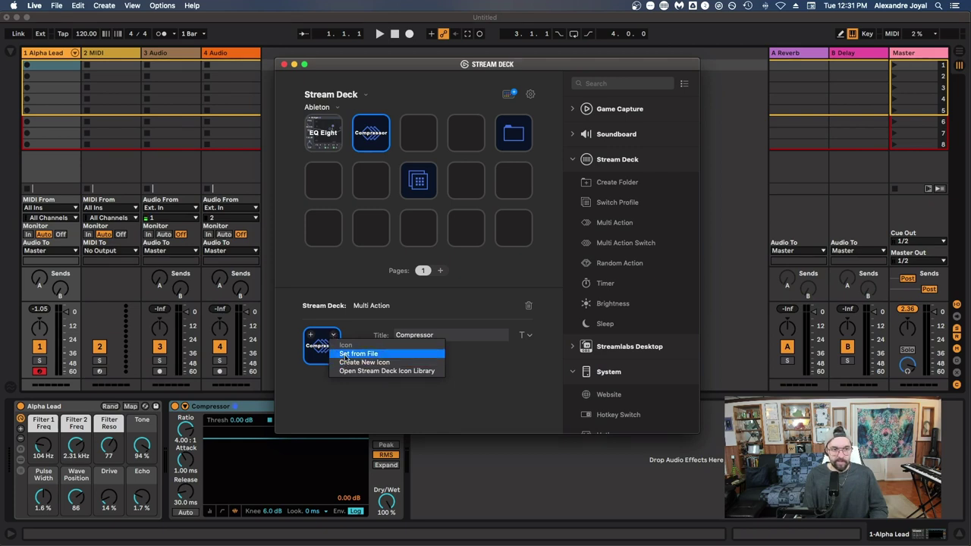
{"action": "left_click", "coordinate": [358, 354]}
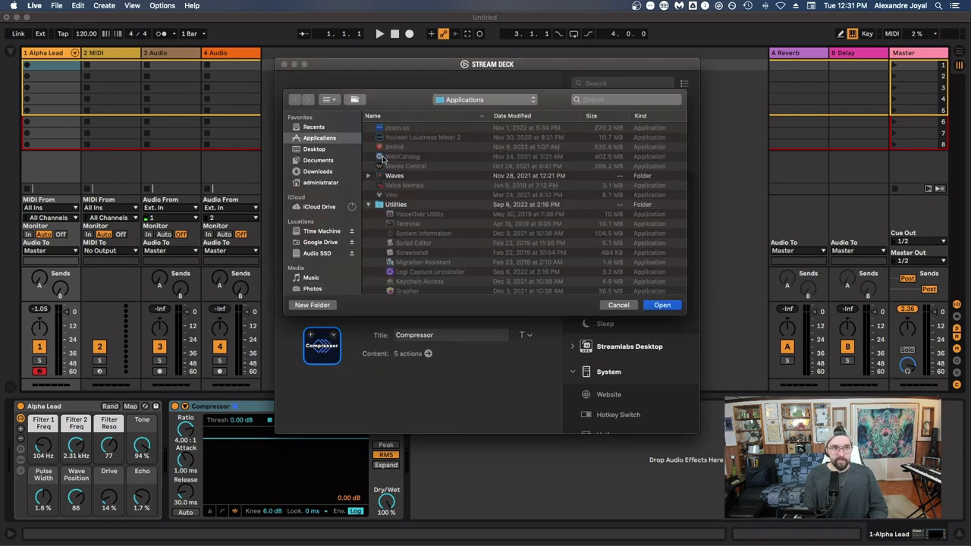
{"action": "left_click", "coordinate": [326, 171]}
{"action": "left_click", "coordinate": [413, 230]}
{"action": "key", "text": "space"}
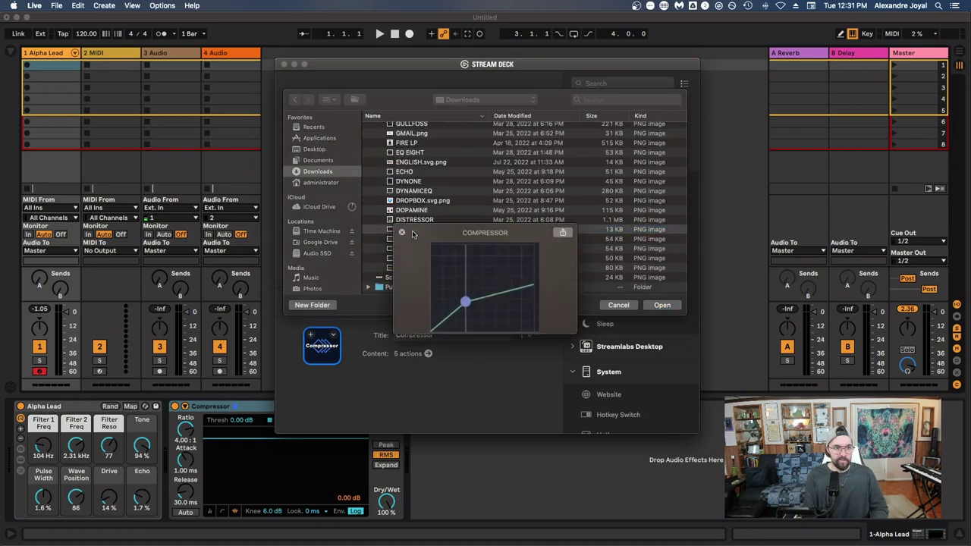
{"action": "key", "text": "space"}
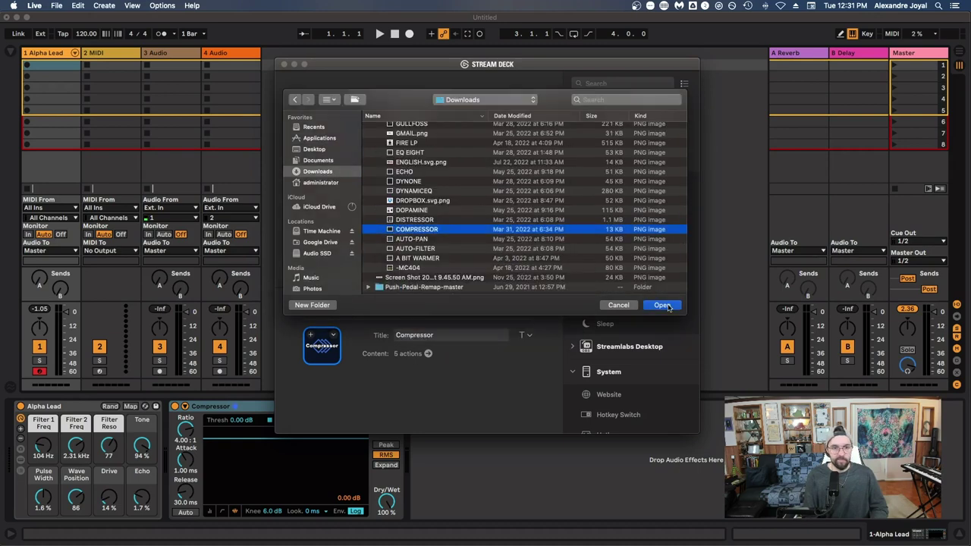
{"action": "left_click", "coordinate": [663, 305]}
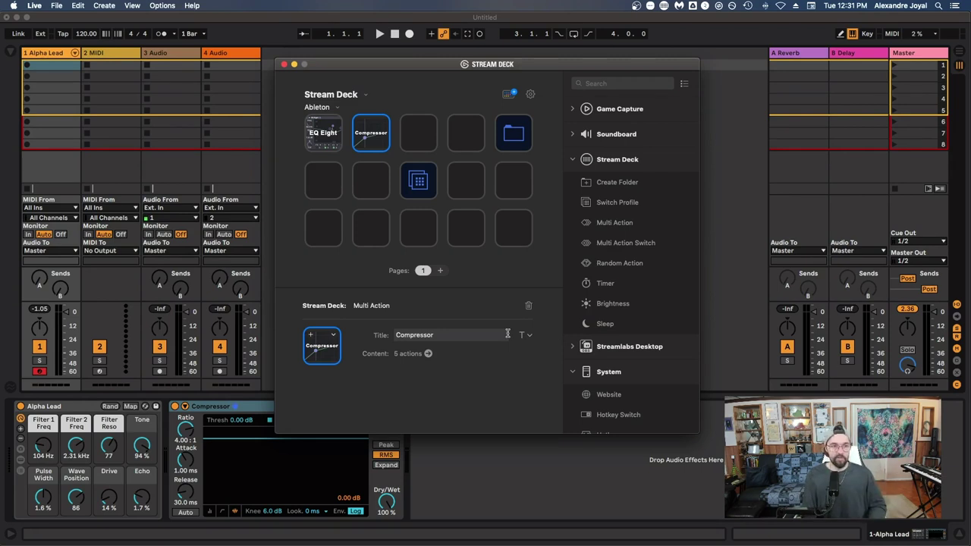
{"action": "left_click", "coordinate": [396, 395]}
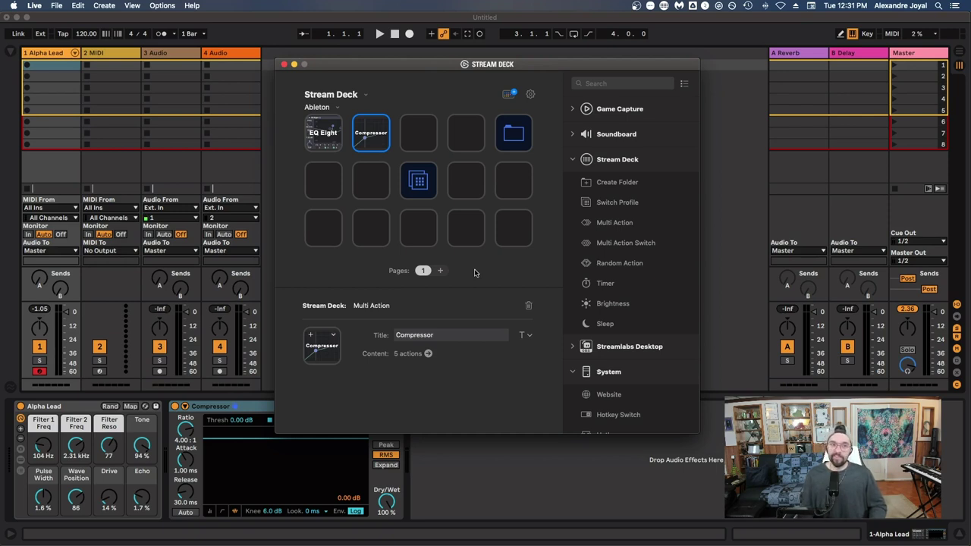
Switch to Live, reopen the browser and clear its search field
{"action": "left_click", "coordinate": [469, 463]}
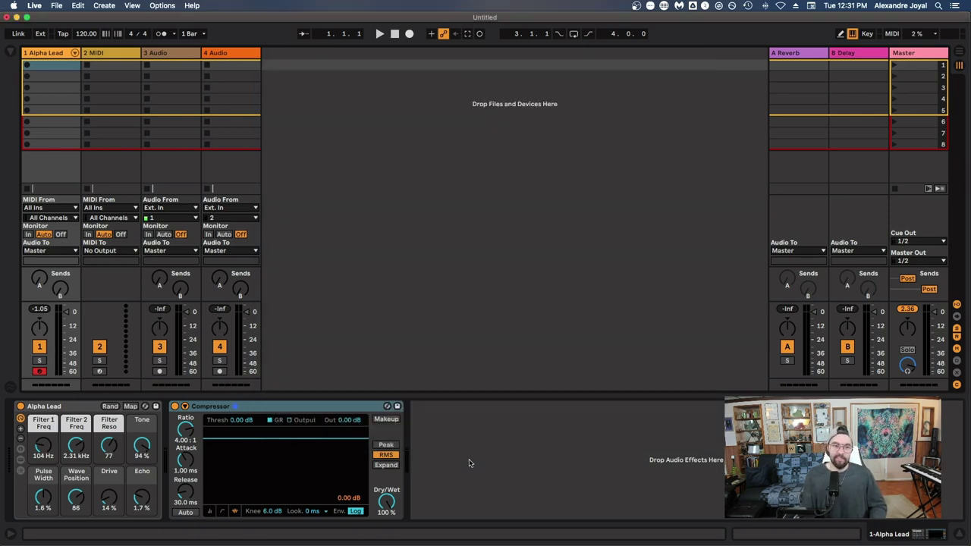
{"action": "left_click", "coordinate": [11, 51]}
{"action": "key", "text": "super+f"}
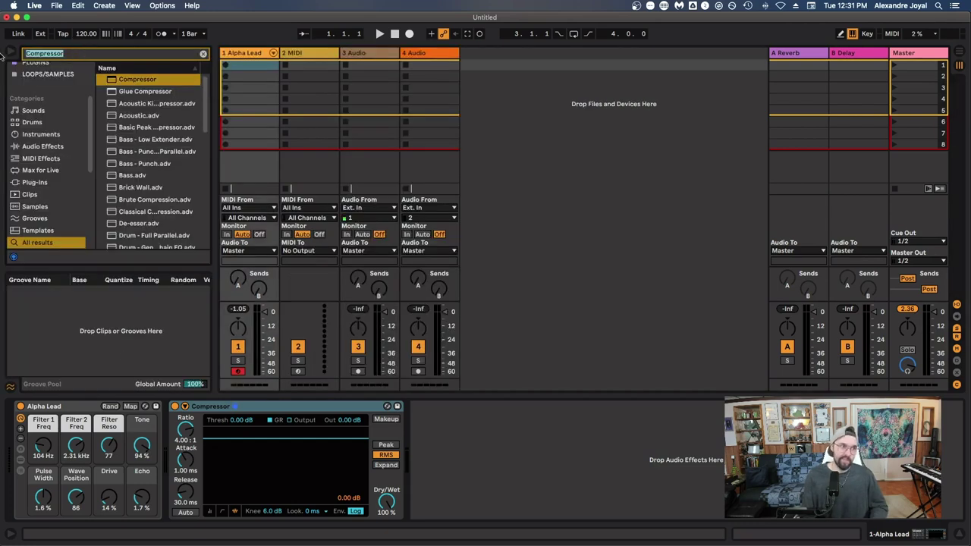
{"action": "key", "text": "BackSpace"}
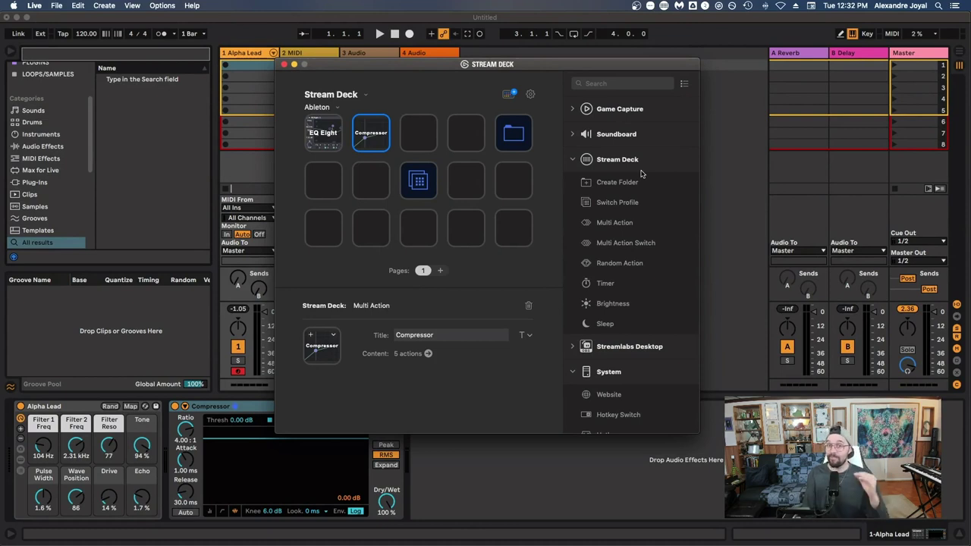
Collapse the Stream Deck and System action categories and examine the actions in the Midi category
{"action": "left_click", "coordinate": [573, 159]}
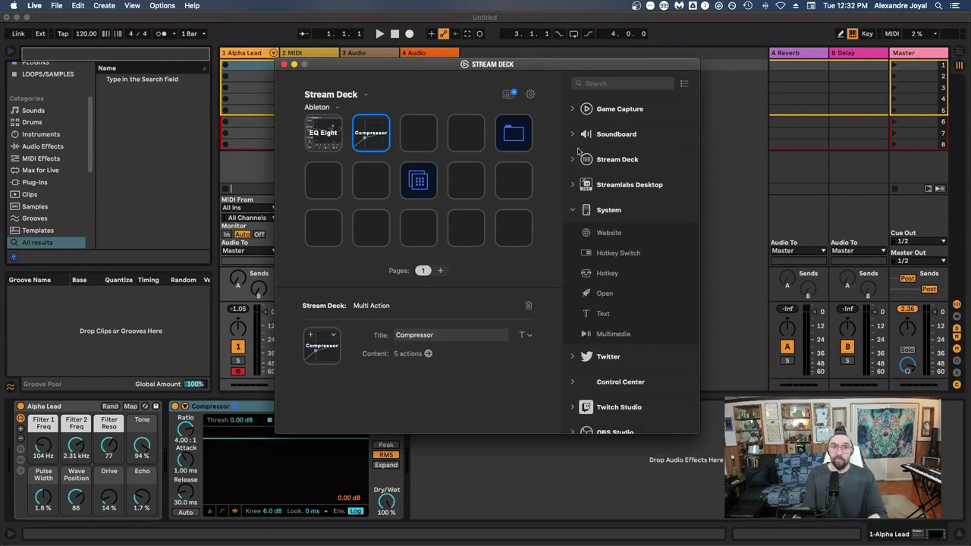
{"action": "left_click", "coordinate": [575, 210]}
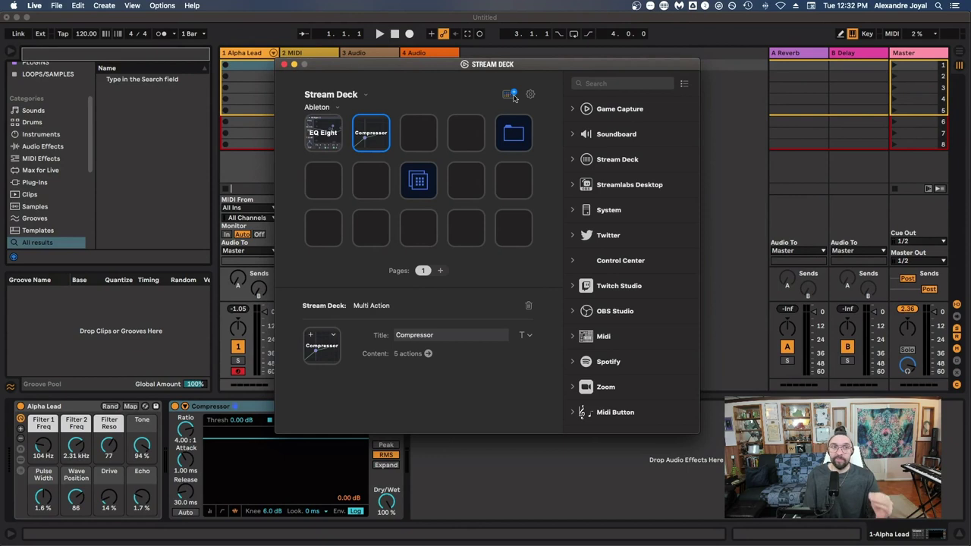
{"action": "left_click", "coordinate": [575, 336]}
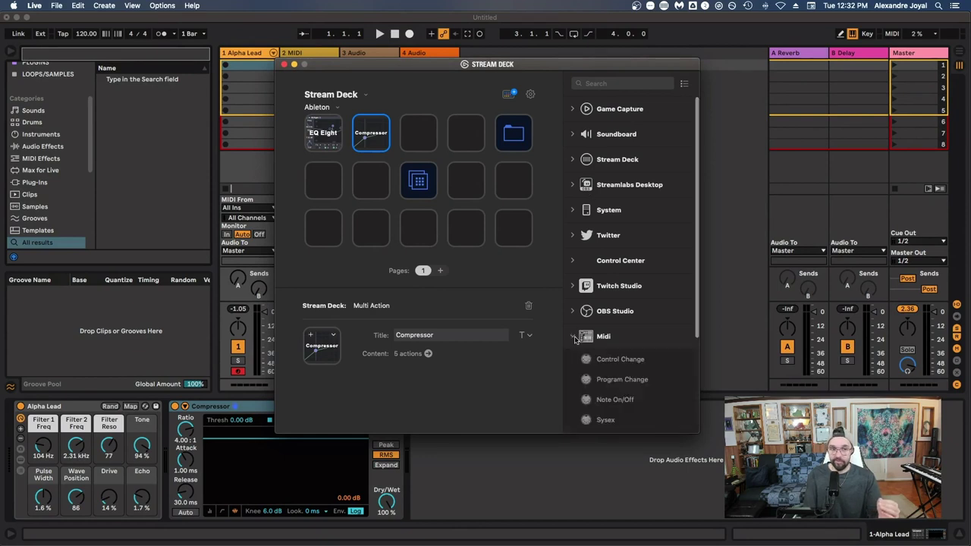
{"action": "scroll", "coordinate": [599, 325], "scroll_direction": "down", "scroll_amount": 5}
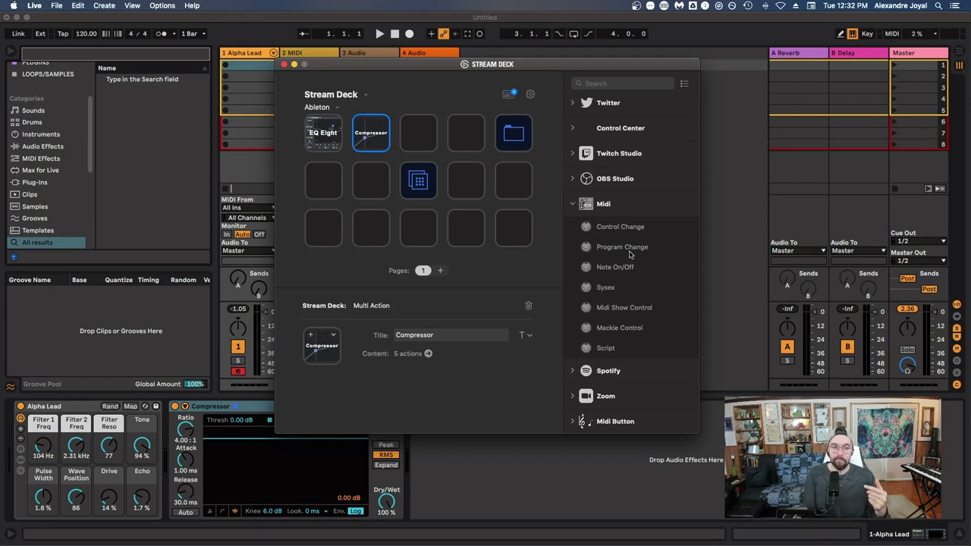
{"action": "left_click", "coordinate": [574, 205]}
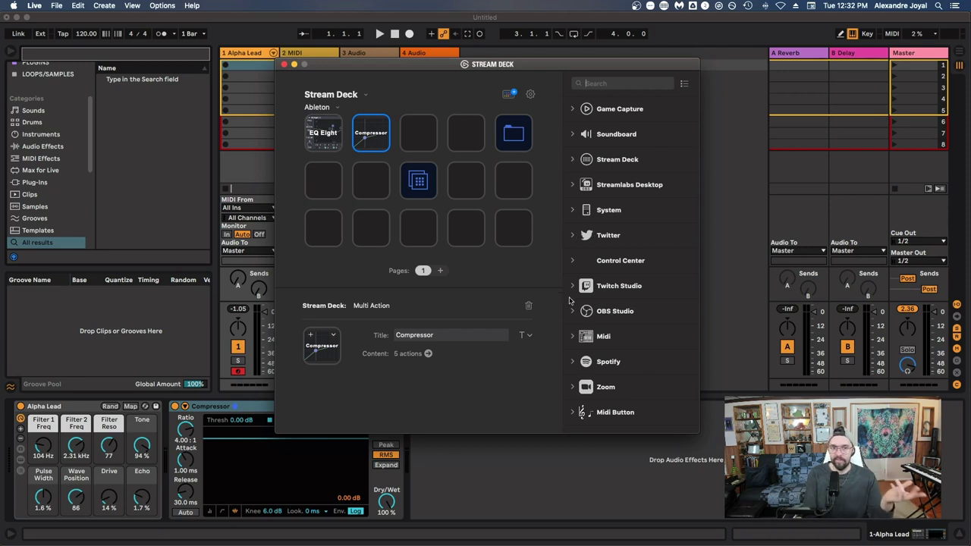
Search the Stream Deck Store for "midi button", close the store and expand the Midi Button category in the action list
{"action": "left_click", "coordinate": [511, 95]}
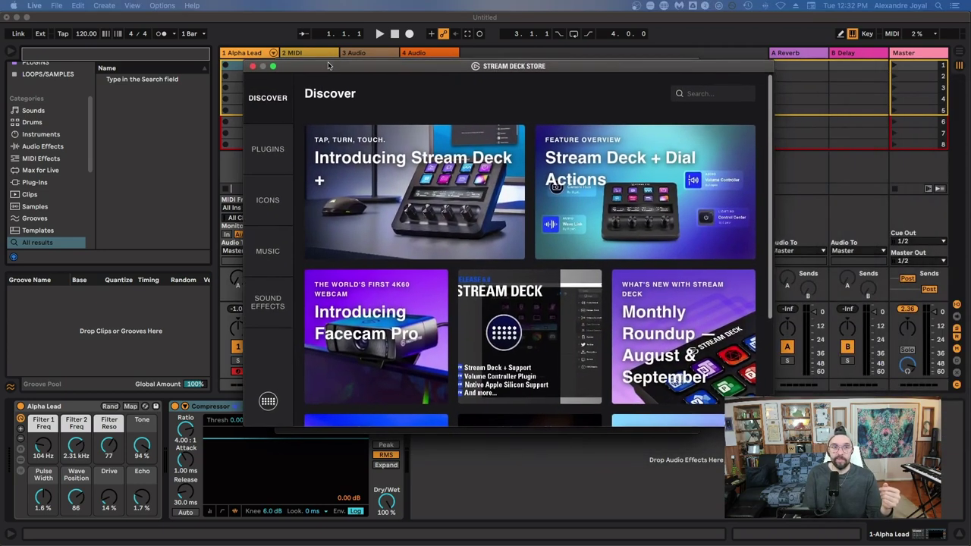
{"action": "left_click", "coordinate": [683, 94]}
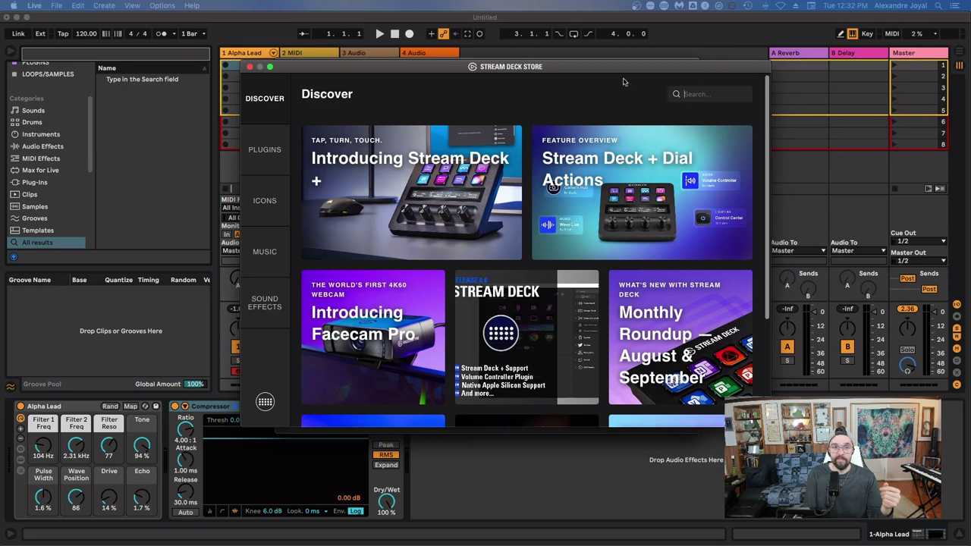
{"action": "type", "text": "midi button"}
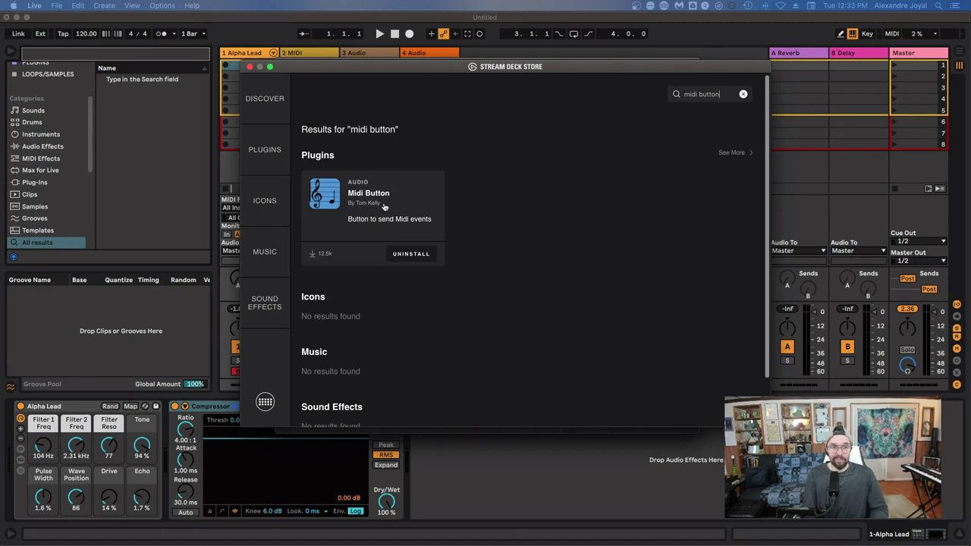
{"action": "left_click", "coordinate": [250, 68]}
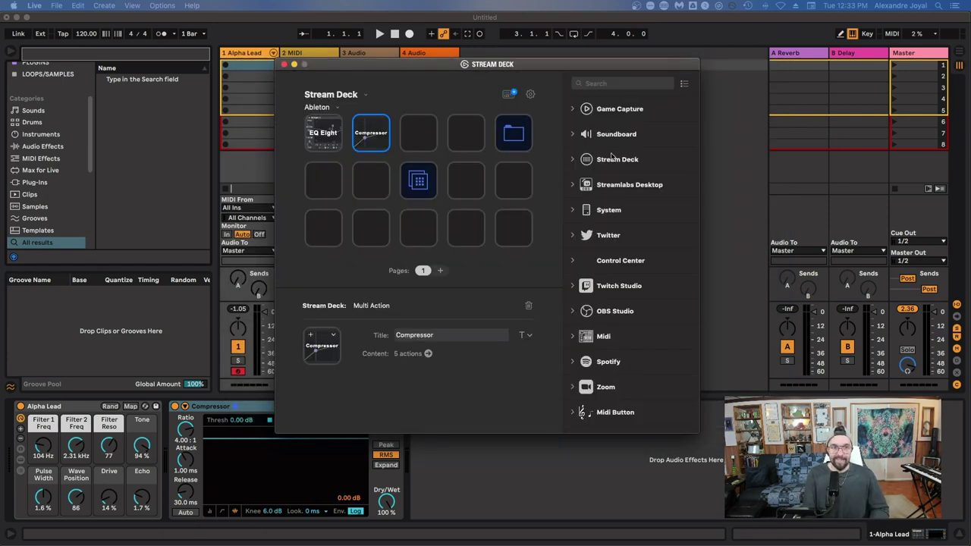
{"action": "left_click", "coordinate": [574, 414]}
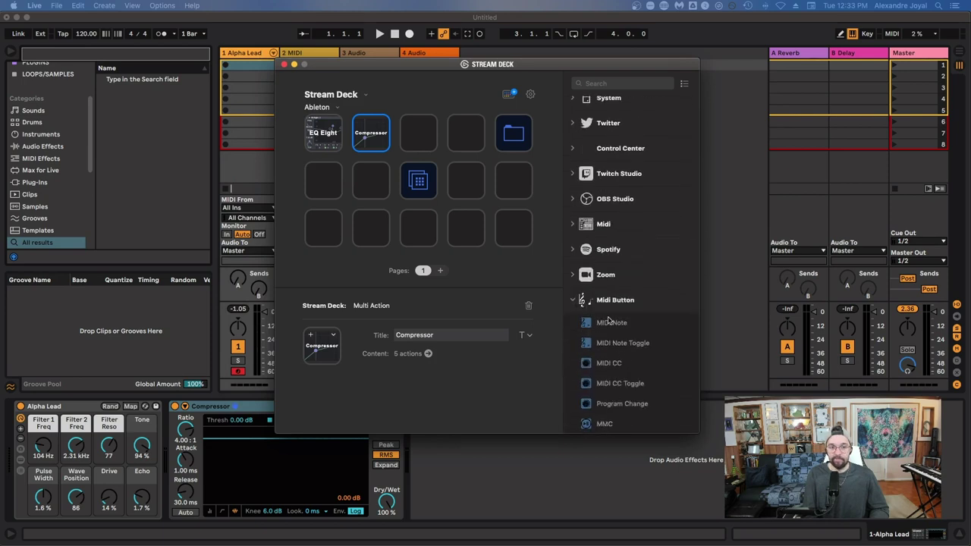